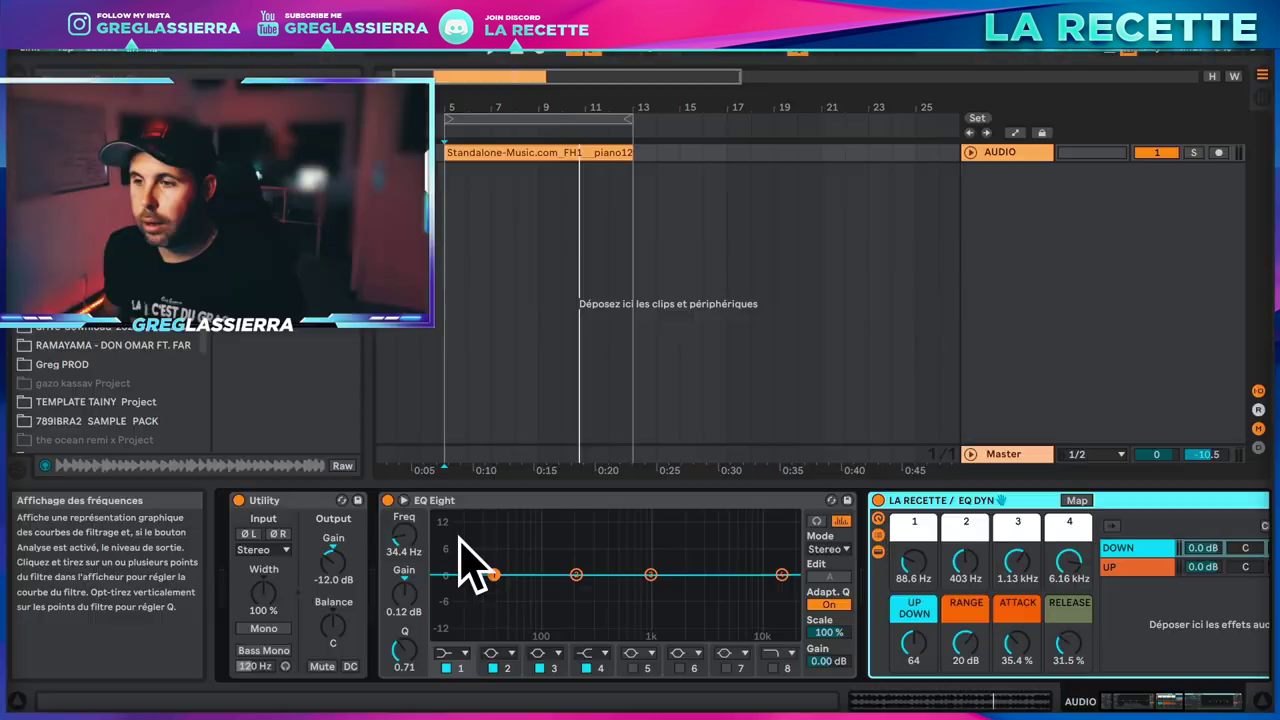
- Play the piano clip and examine its spectrum in EQ Eight and the device chain after it
key("space")
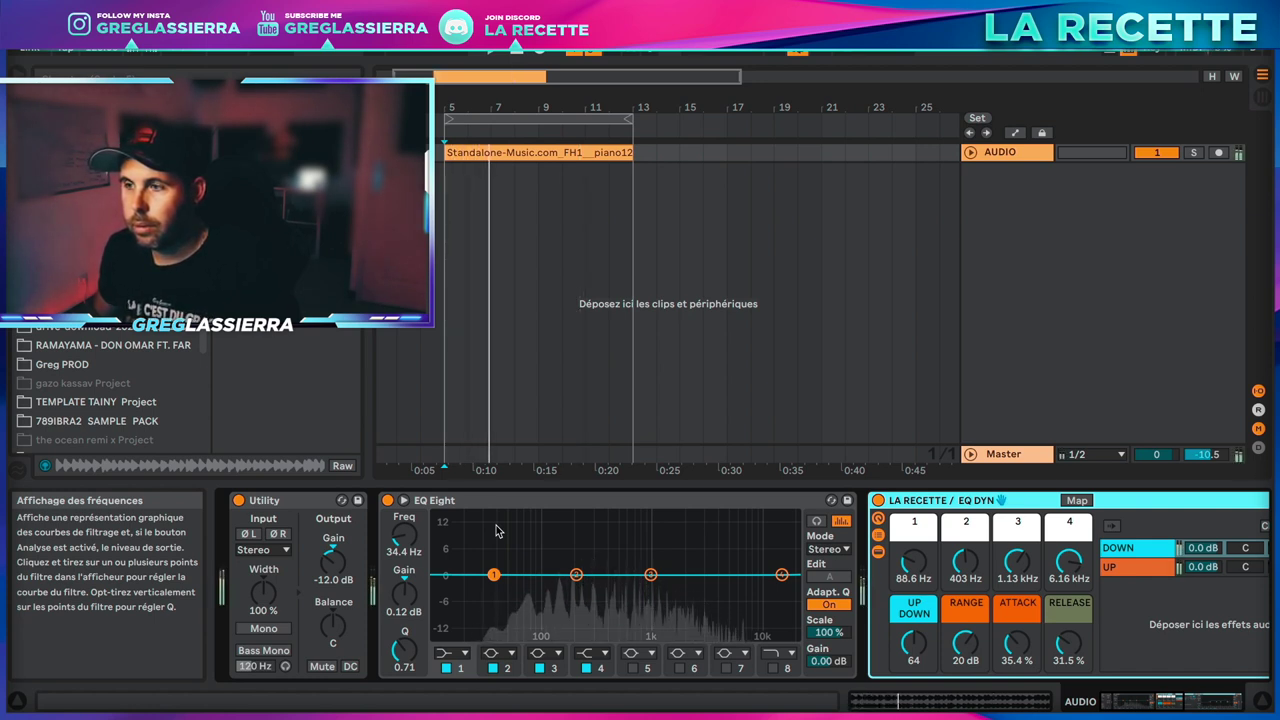
scroll(497, 531, "right", 7)
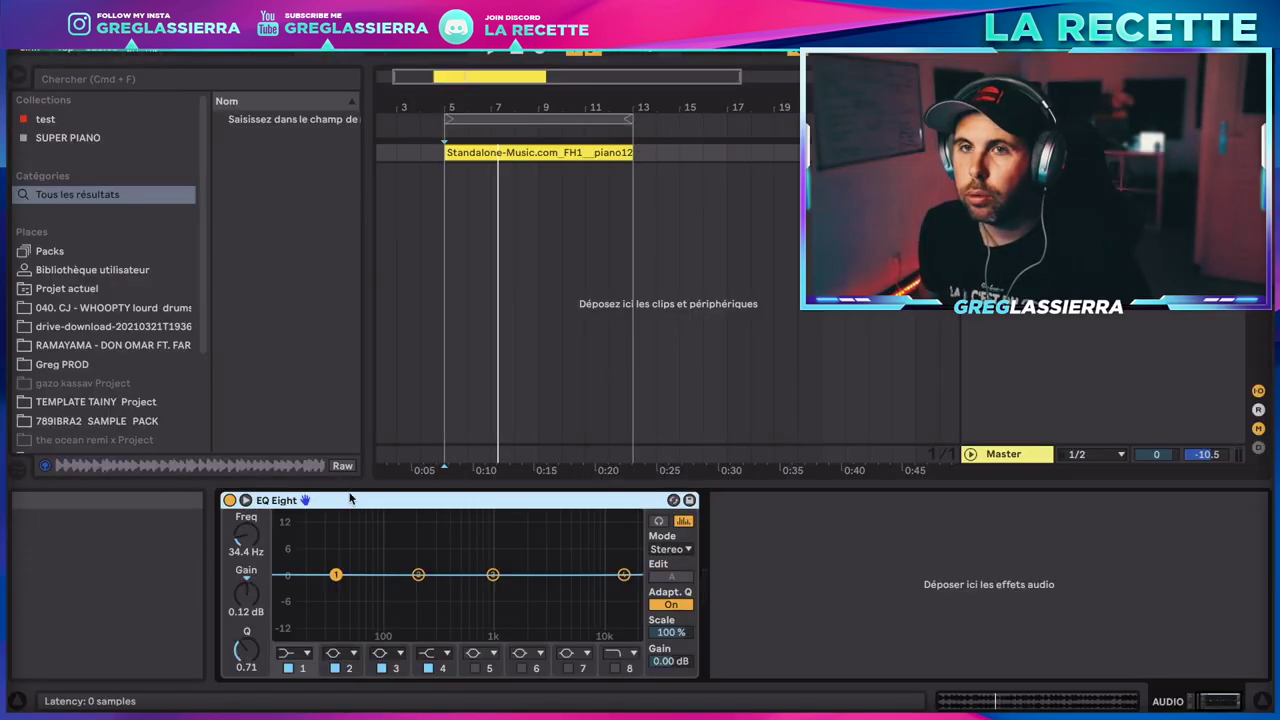
- Search the browser for "envelop", add an Envelope Follower after EQ Eight and narrow the browser
left_click(106, 80)
type("en")
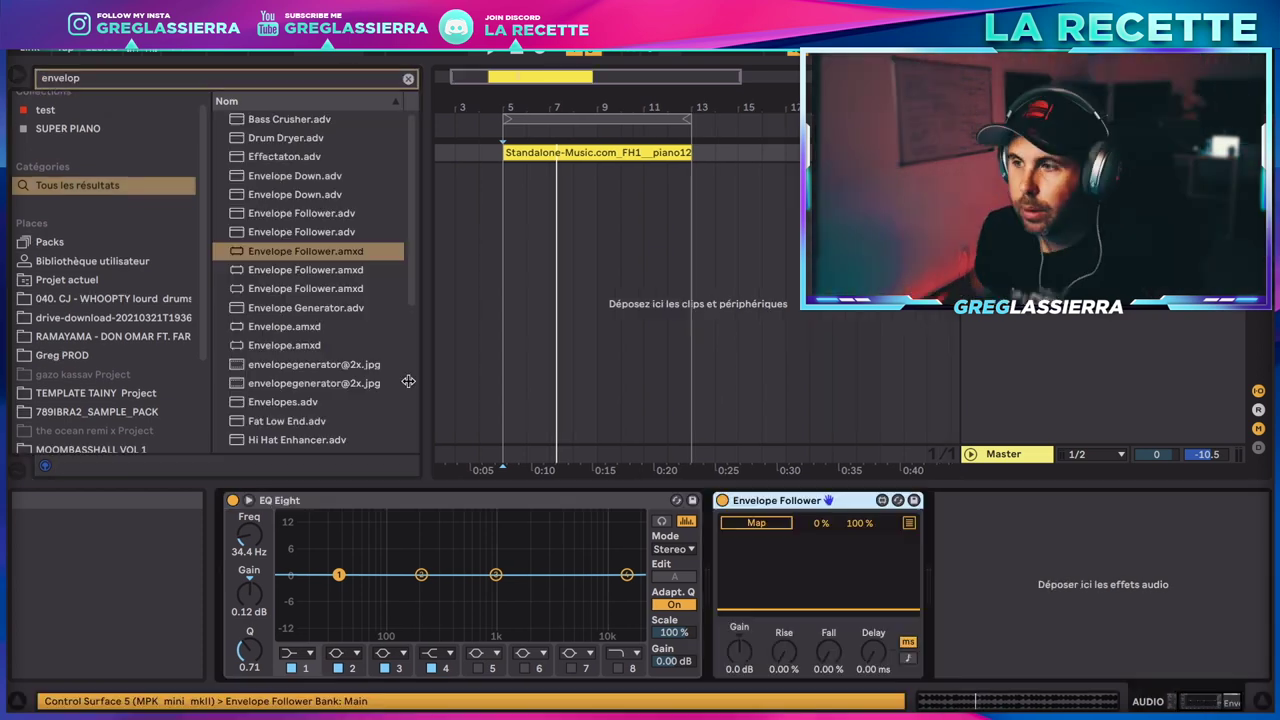
left_click_drag(410, 380, 329, 378)
scroll(413, 664, "left", 1)
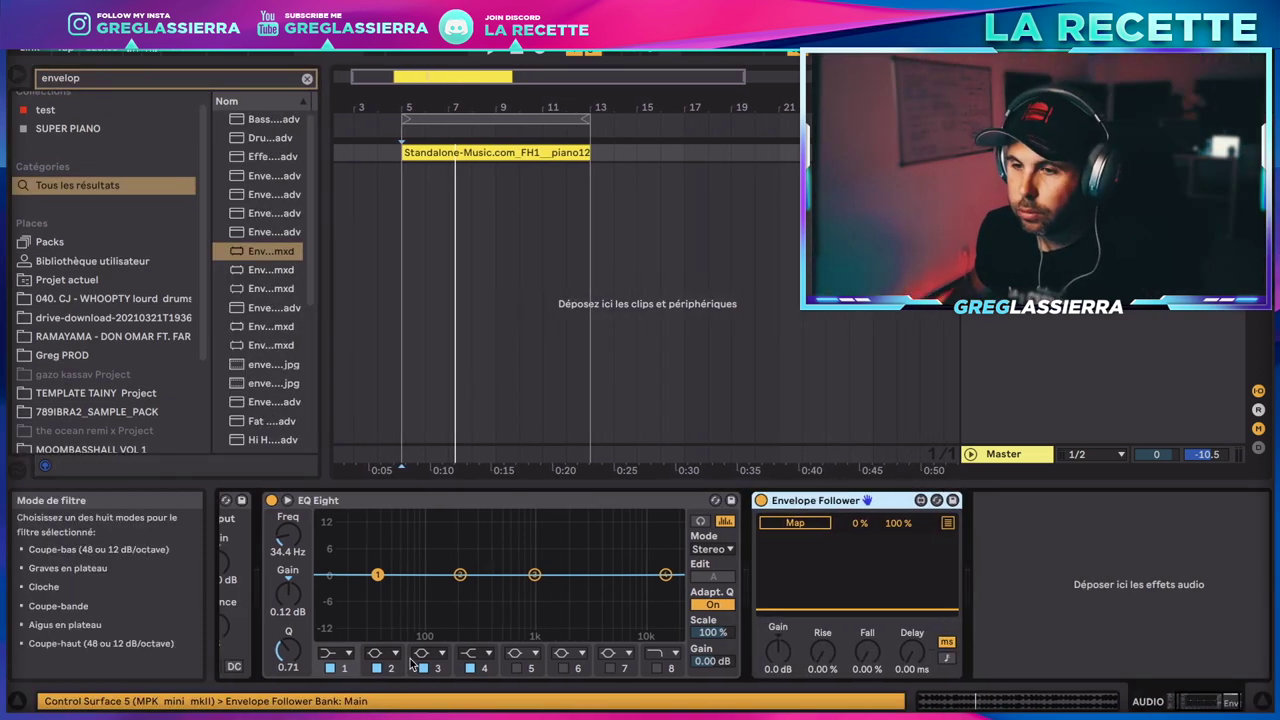
- Turn off EQ Eight bands 1, 3 and 4 and move band 2 to about 1.09 kHz
scroll(413, 664, "left", 1)
left_click(353, 668)
left_click(447, 668)
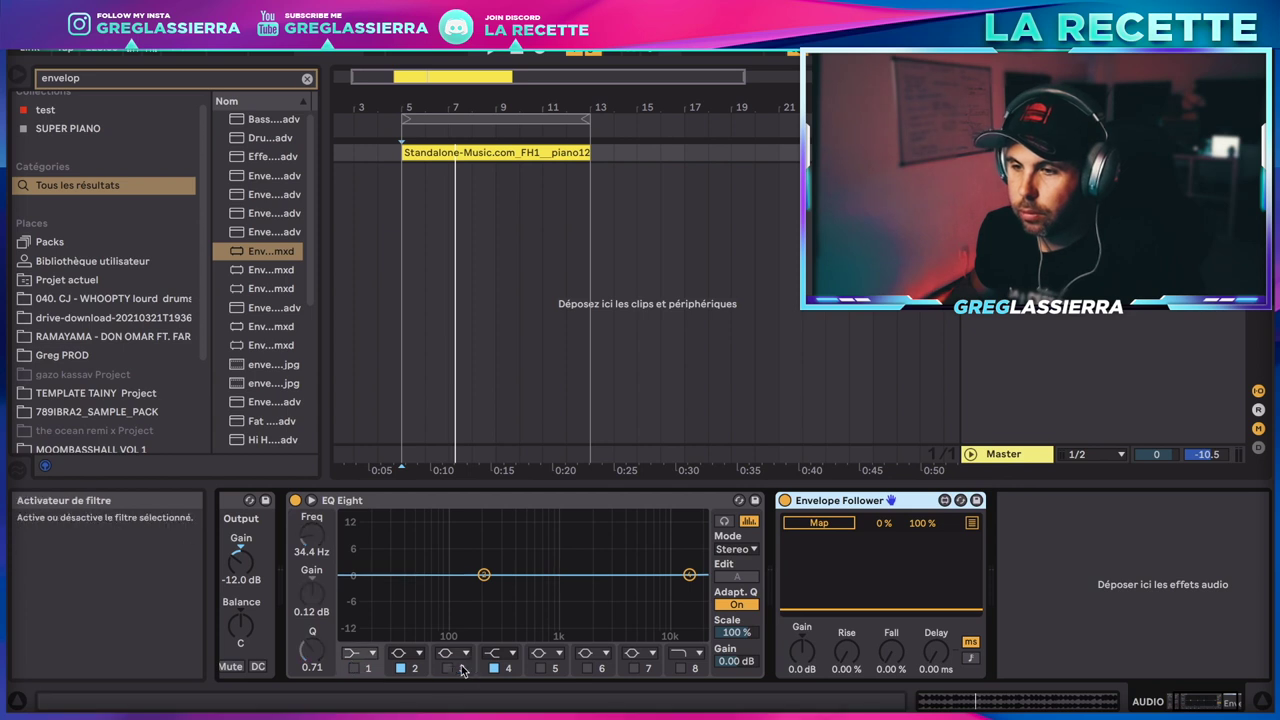
left_click(483, 575)
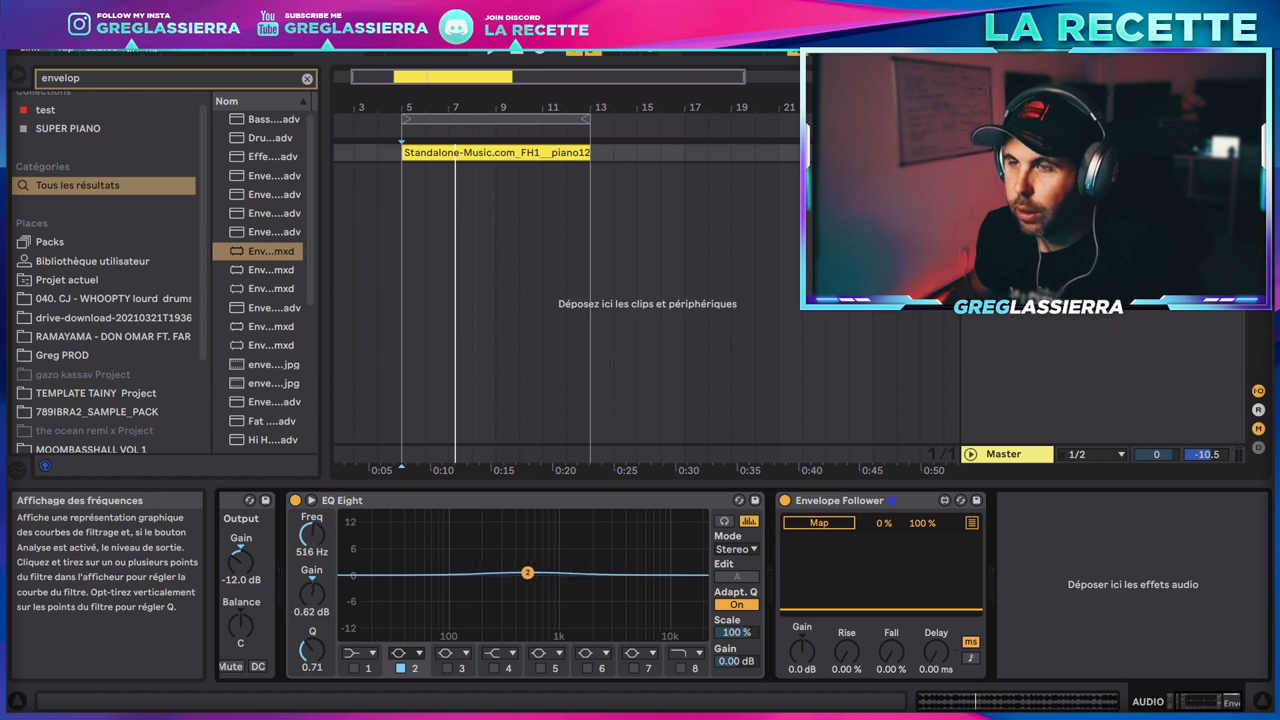
left_click_drag(509, 569, 588, 580)
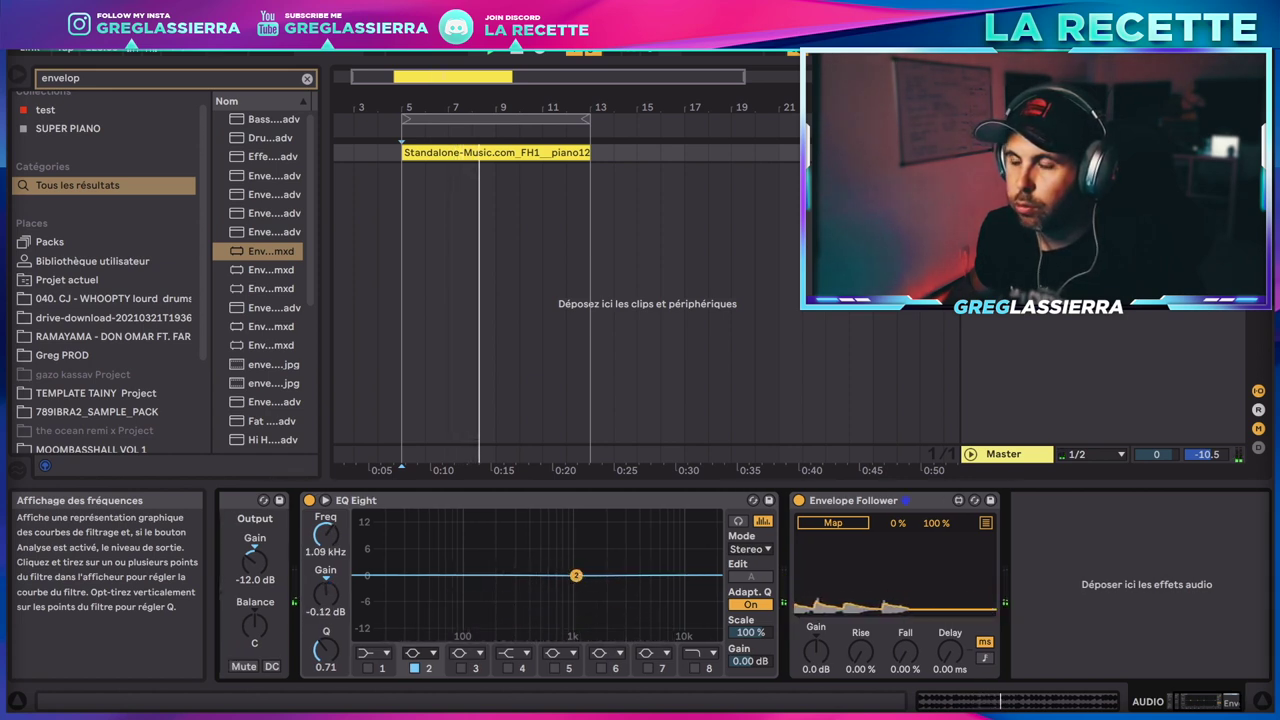
- Map the Envelope Follower to EQ Eight's band 2 gain and lower the band's frequency to 288 Hz during playback
key("space")
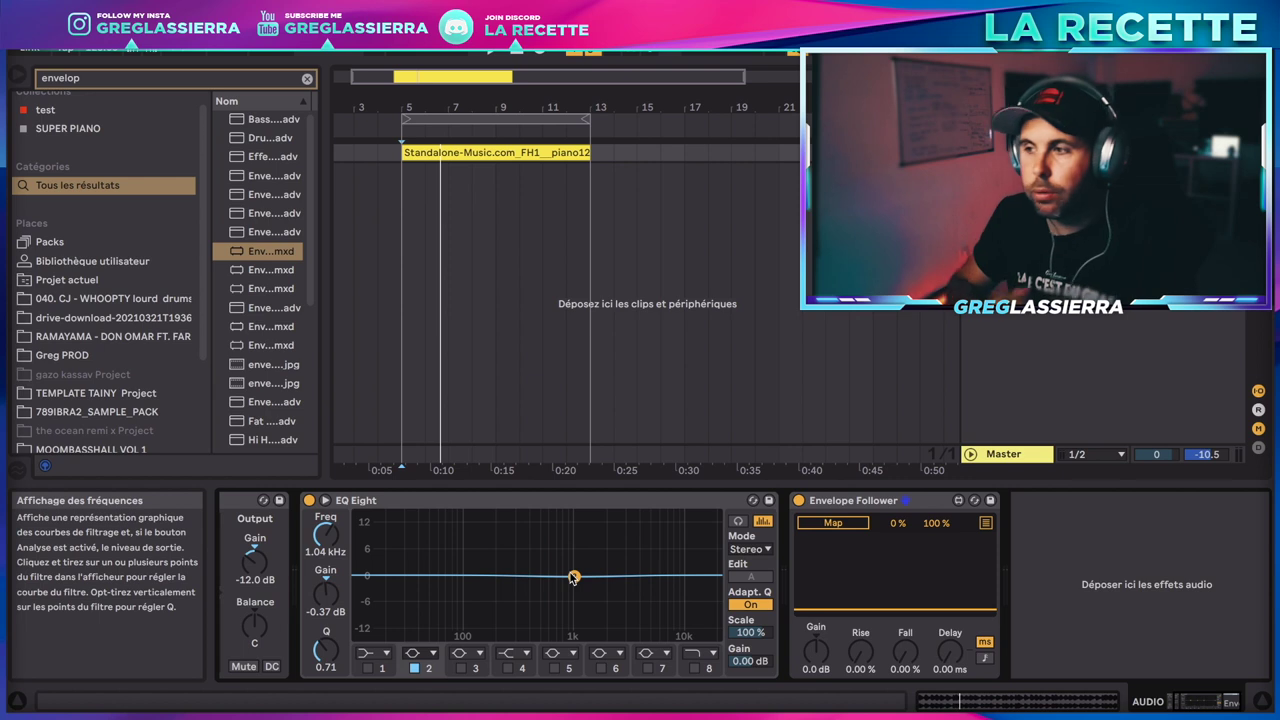
left_click(847, 528)
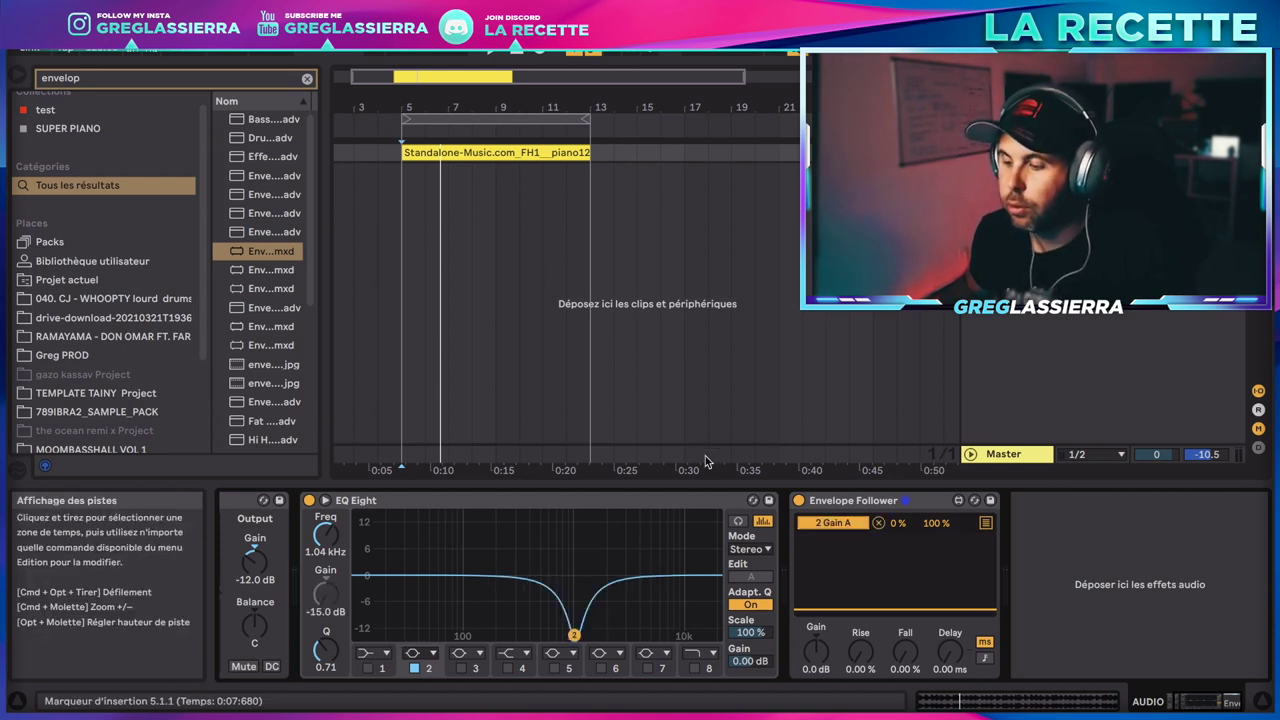
key("space")
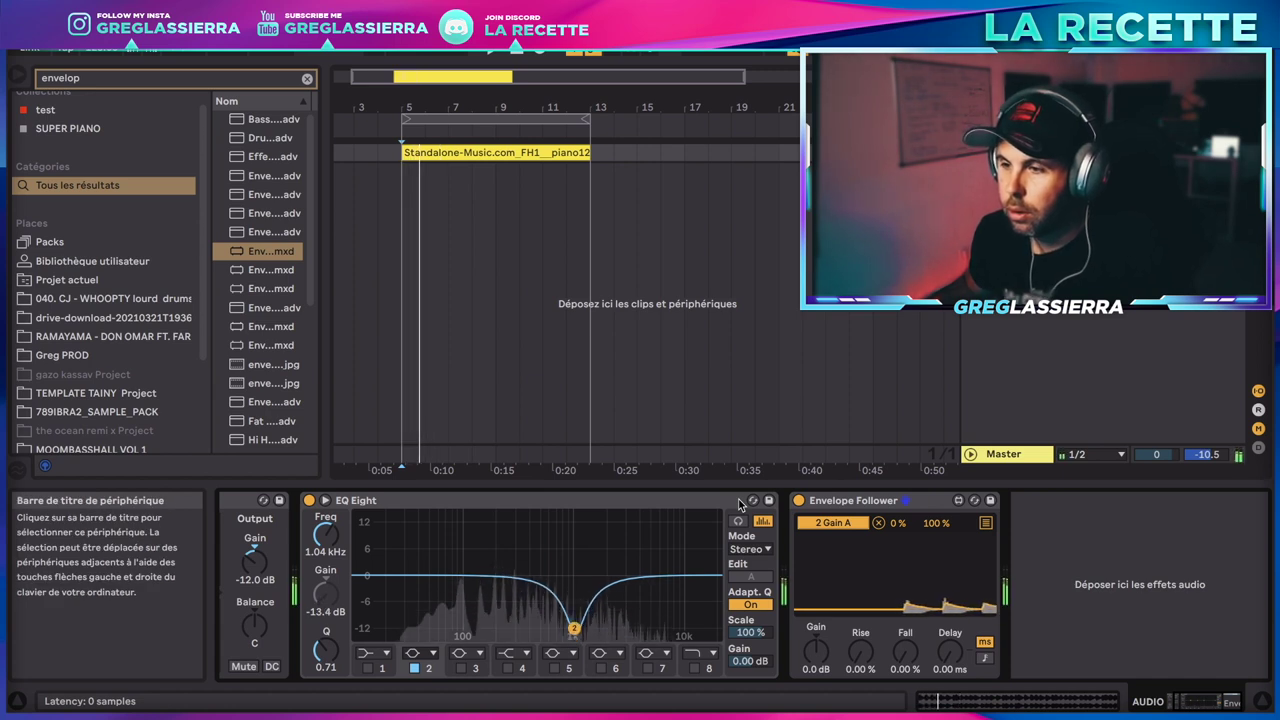
left_click_drag(325, 534, 325, 568)
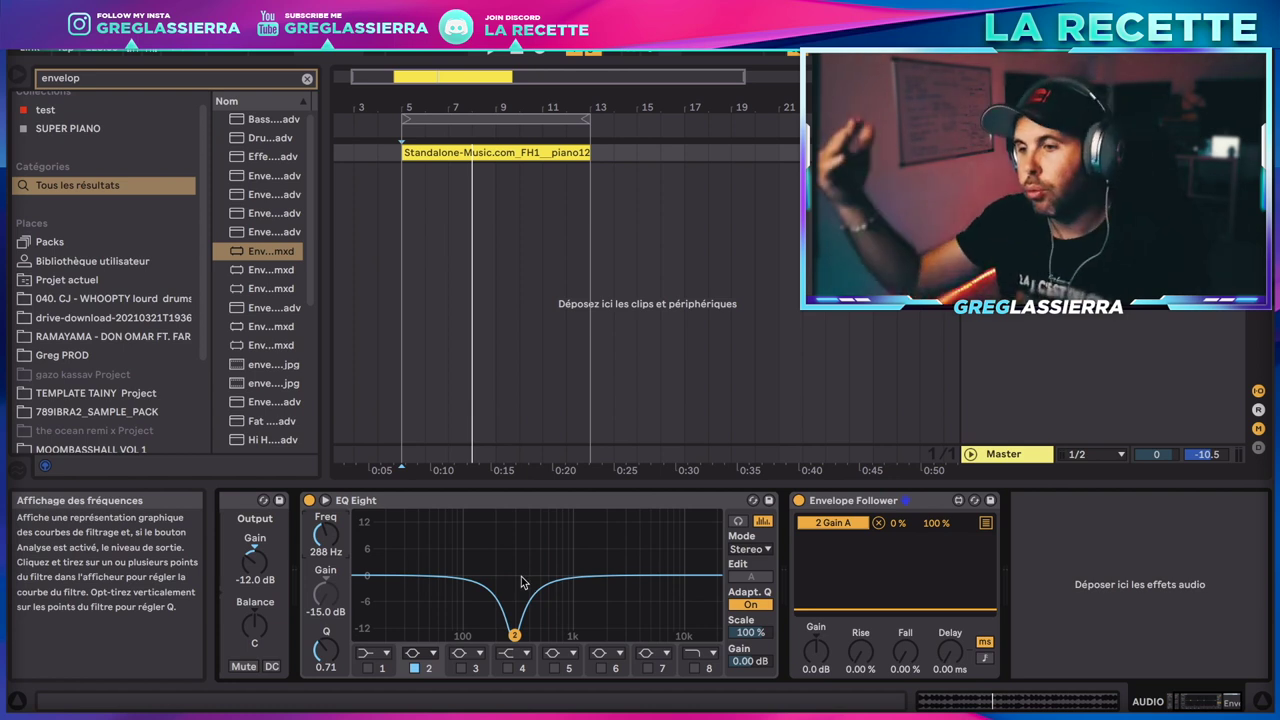
- Set the gain mapping's minimum to 50 %, audition the loop and move band 2 to 1.41 kHz with Q 0.50
left_click(896, 527)
type("50")
key("Return")
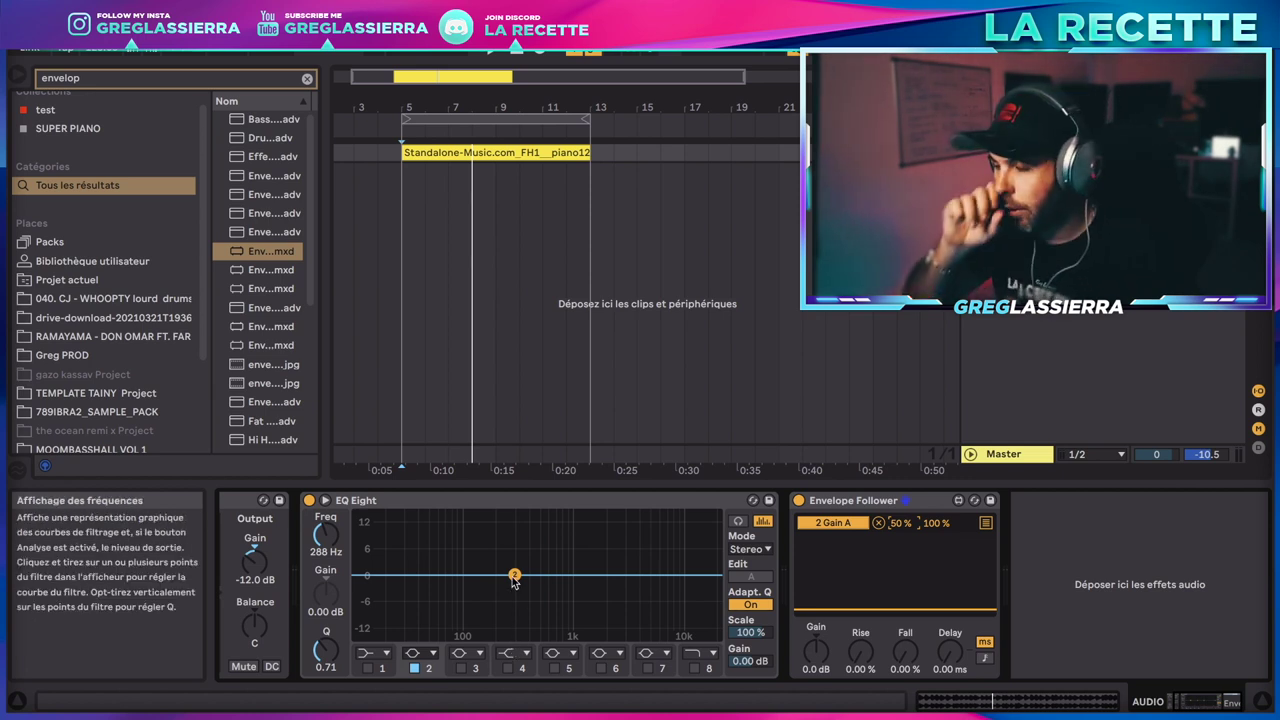
key("space")
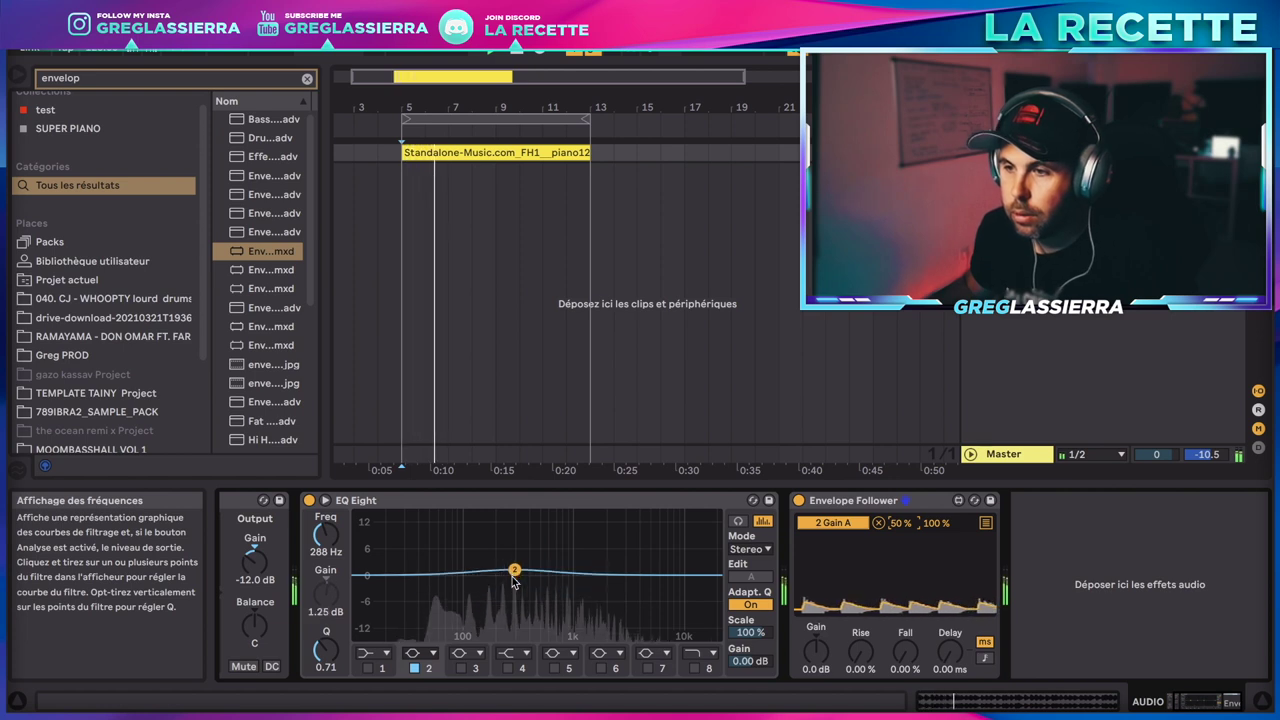
key("space")
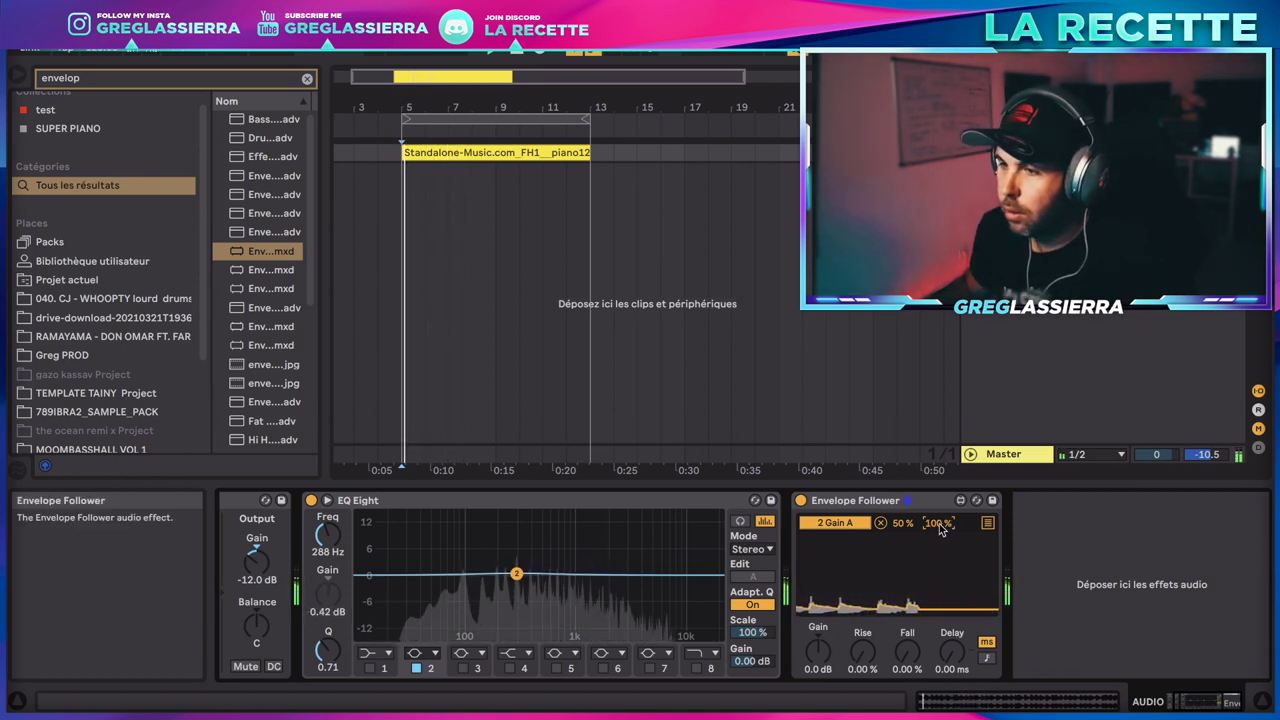
left_click_drag(327, 535, 327, 520)
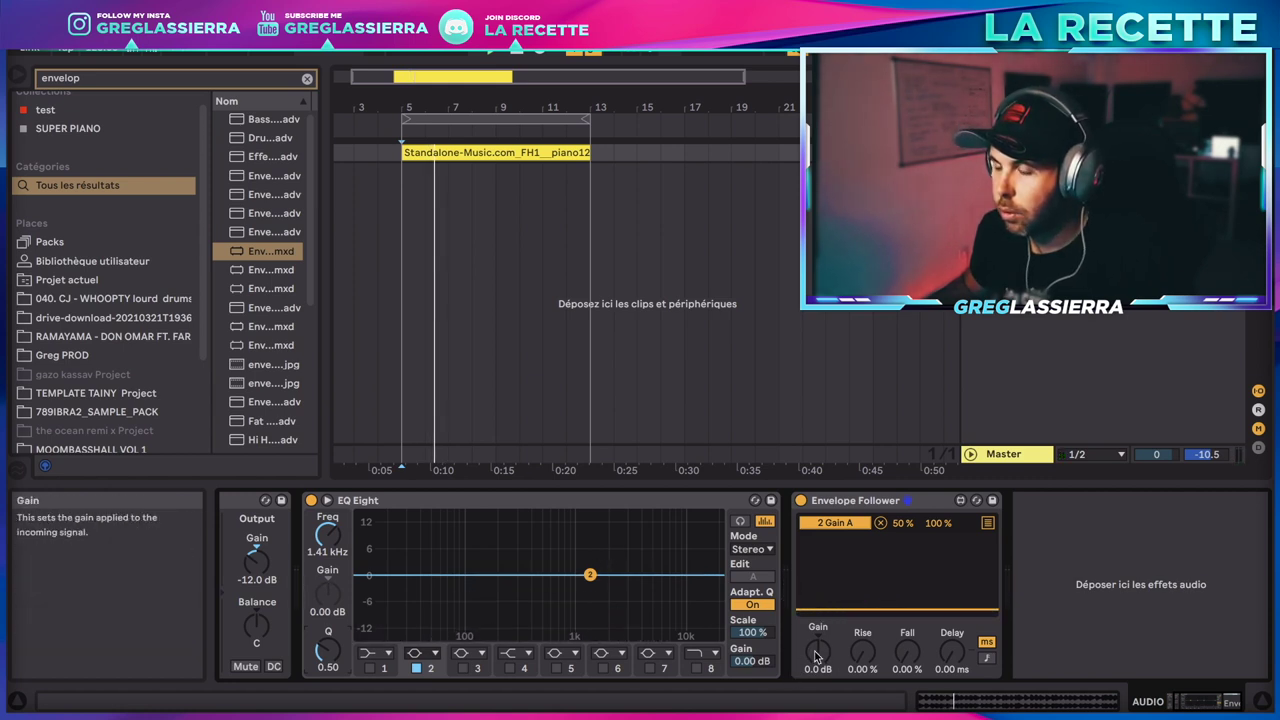
- Try Envelope Follower gains of 24 dB, -0.3 dB and 22 dB, and audition the mapping with its maximum at 0 %
mouse_move(818, 650)
left_mouse_down()
mouse_move(818, 610)
mouse_move(818, 625)
left_mouse_up()
key("space")
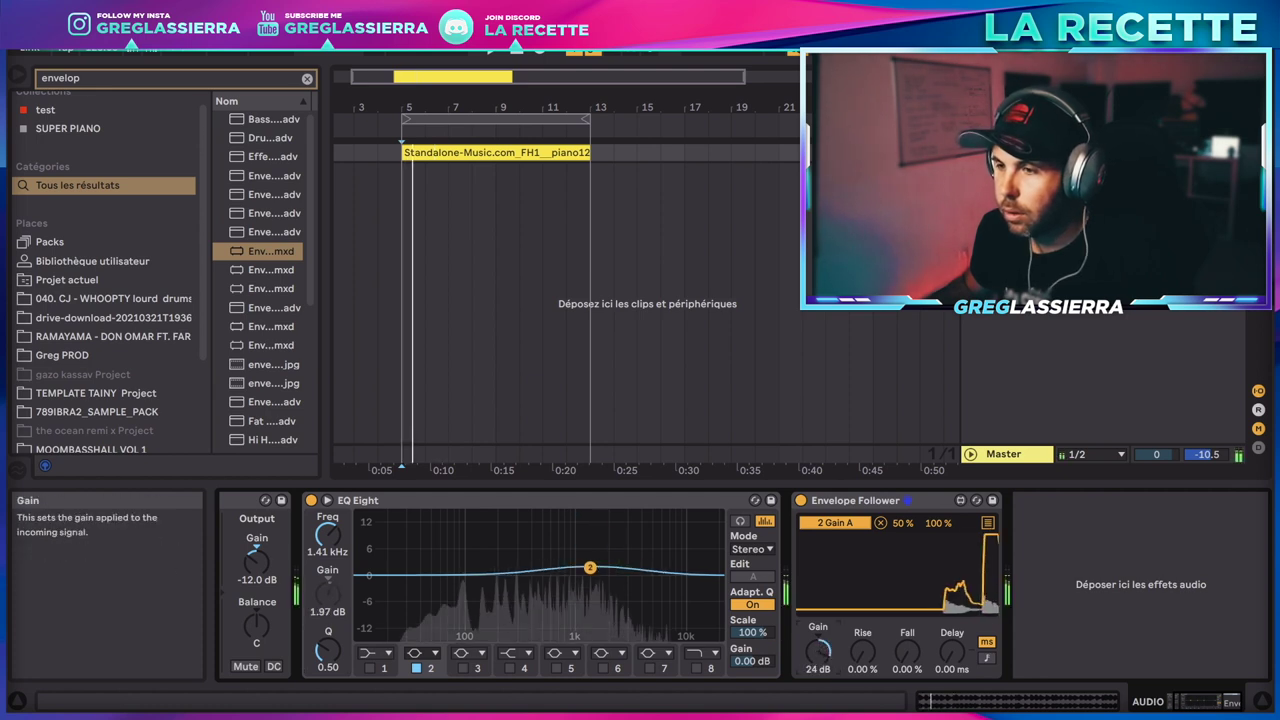
left_click_drag(818, 650, 818, 719)
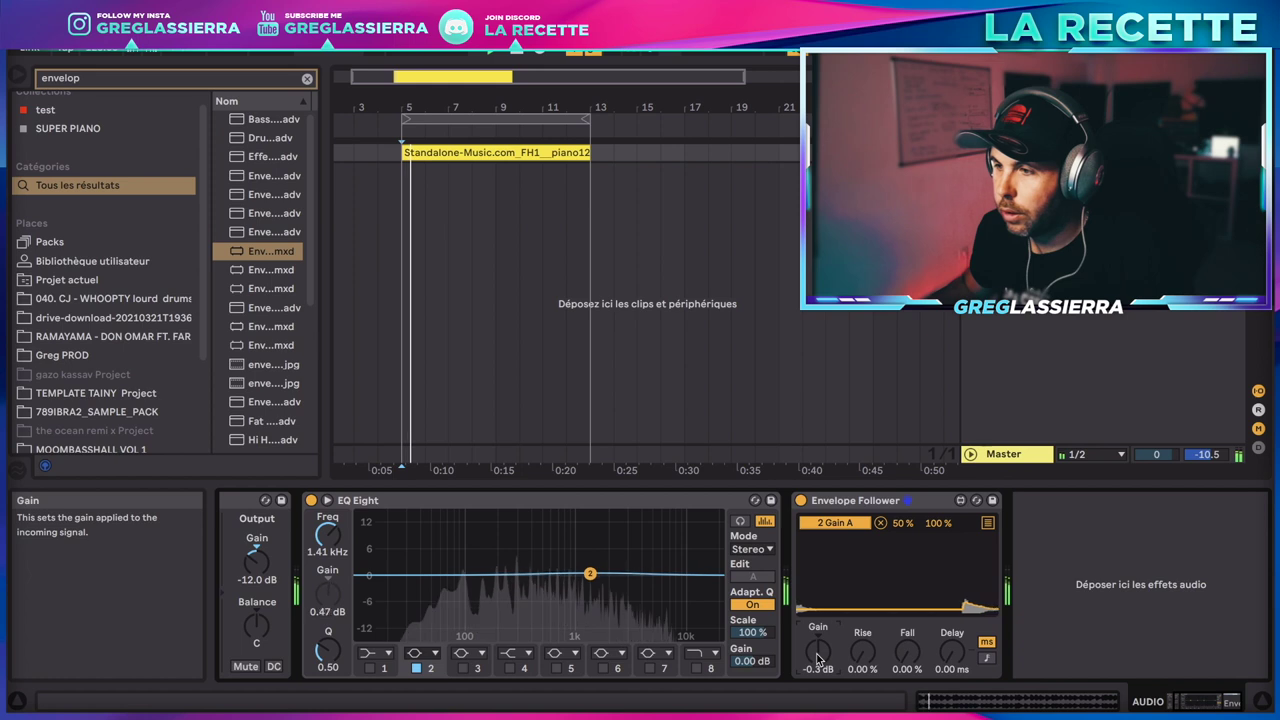
left_click_drag(818, 650, 818, 640)
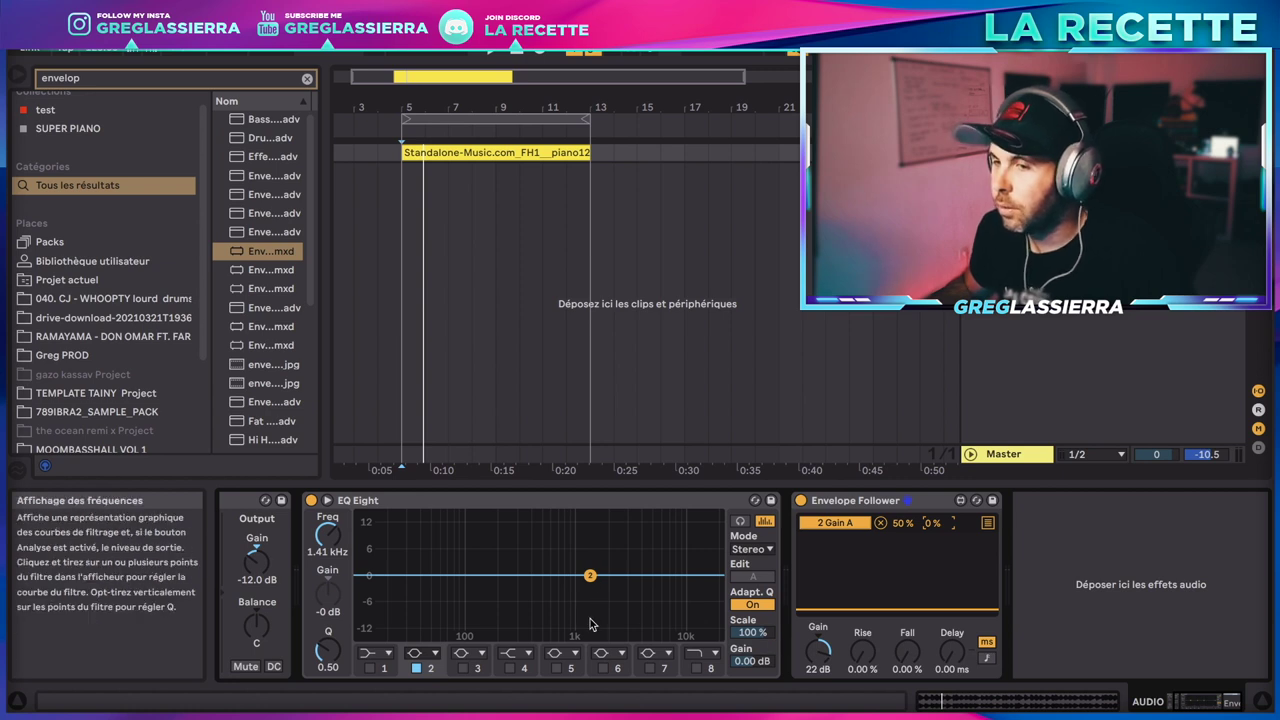
key("space")
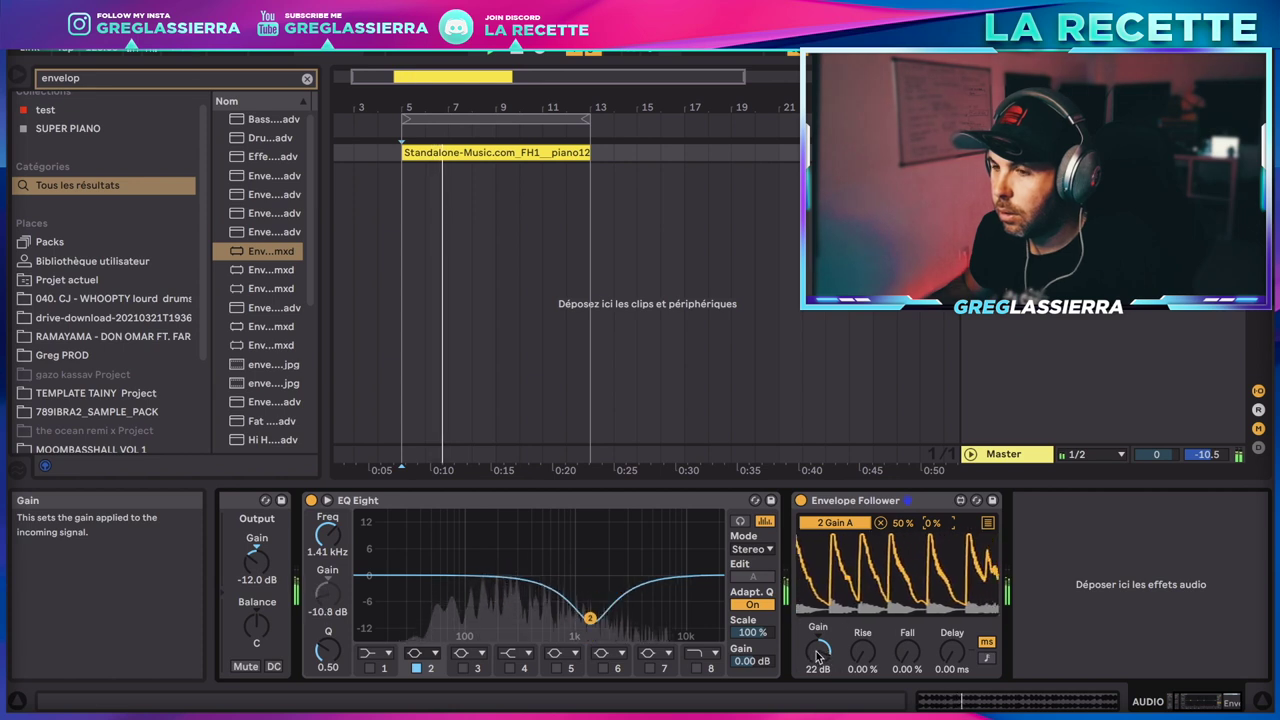
- Set the Envelope Follower gain to 5.7 dB, band 2's Q to 0.48 and the mapping's maximum to 100 %
left_click_drag(818, 650, 818, 635)
mouse_move(327, 651)
left_mouse_down()
mouse_move(327, 634)
mouse_move(328, 655)
left_mouse_up()
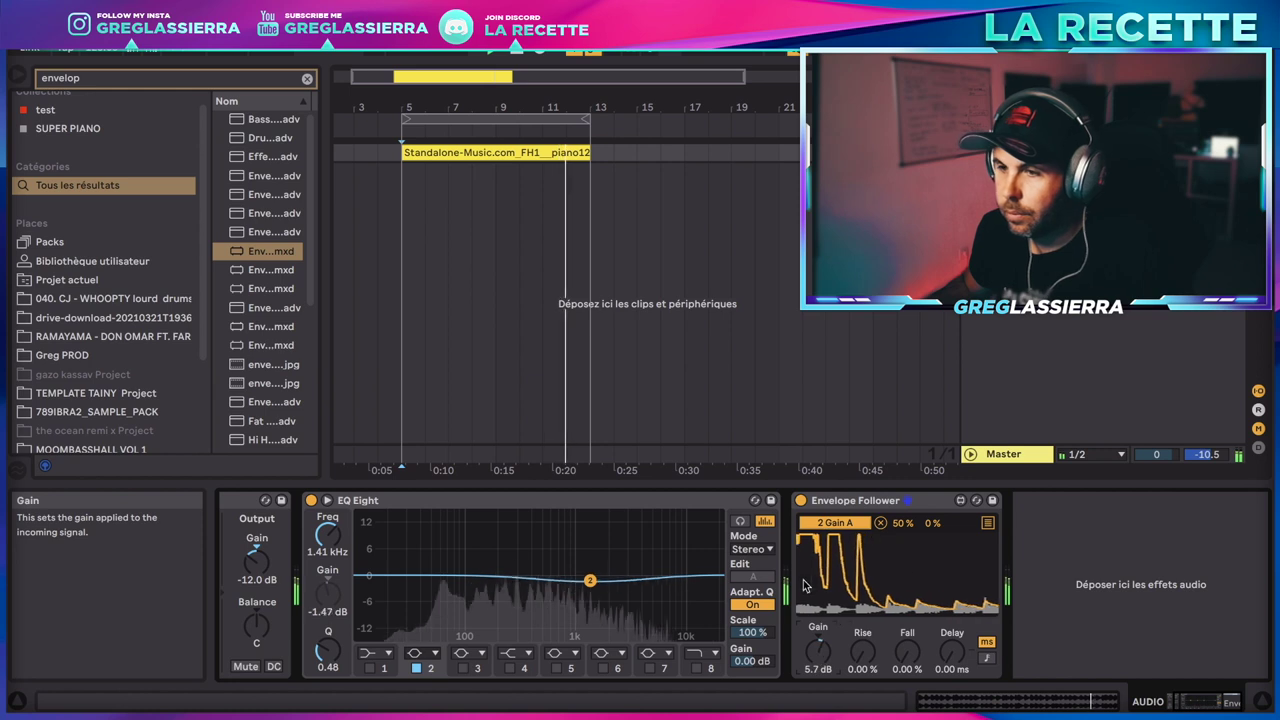
left_click_drag(932, 525, 932, 430)
key("space")
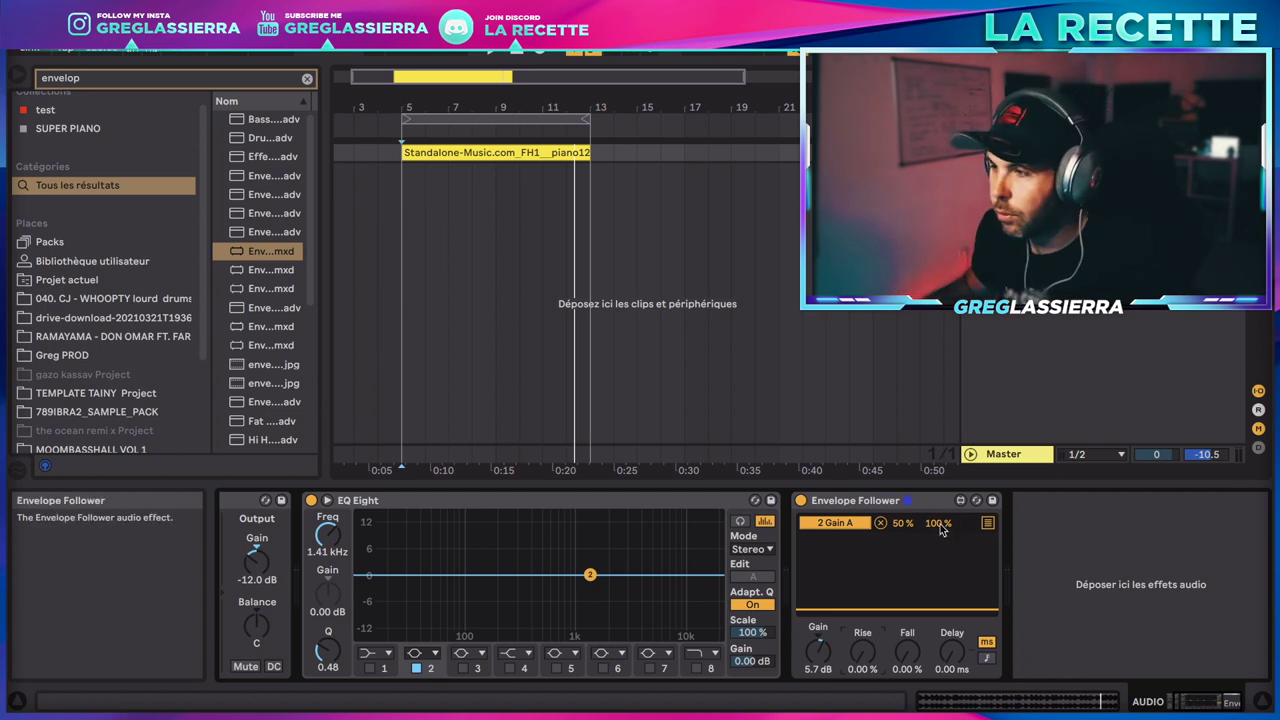
- Raise the Envelope Follower gain to 12 dB during playback, audition Rise at 100 % and return it to 0 %
key("space")
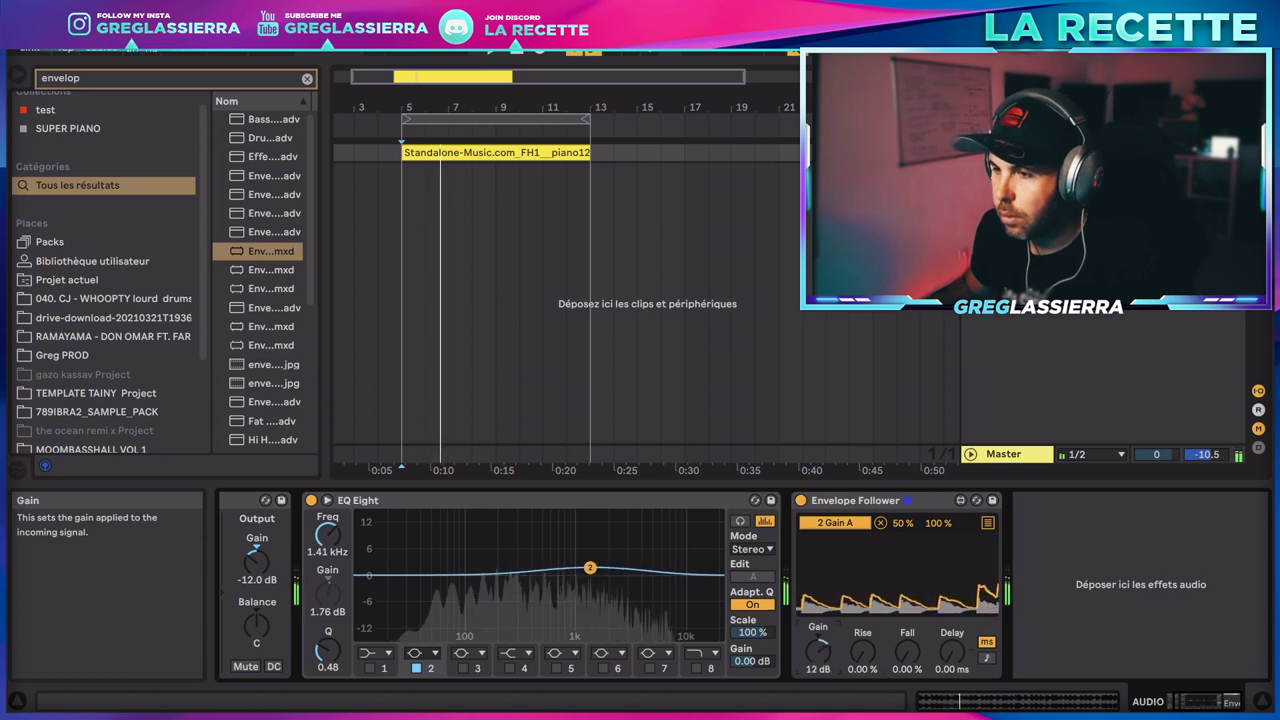
left_click_drag(866, 654, 866, 560)
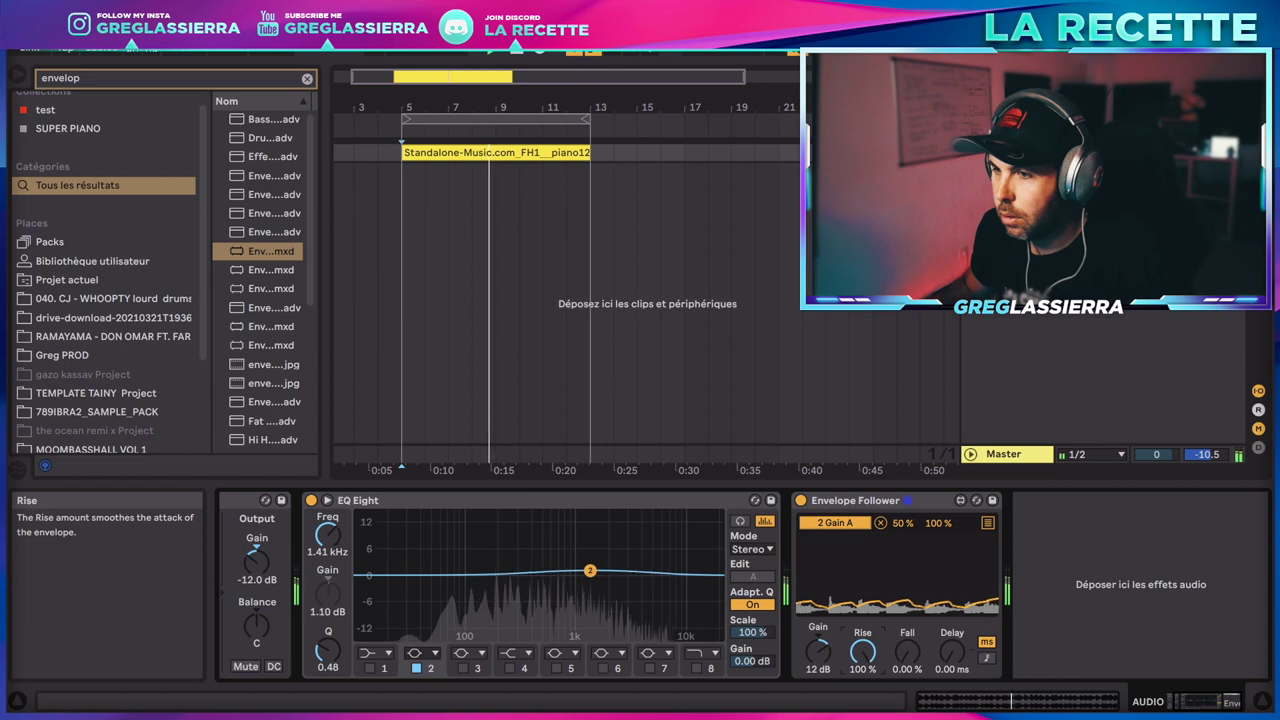
left_click_drag(863, 652, 863, 715)
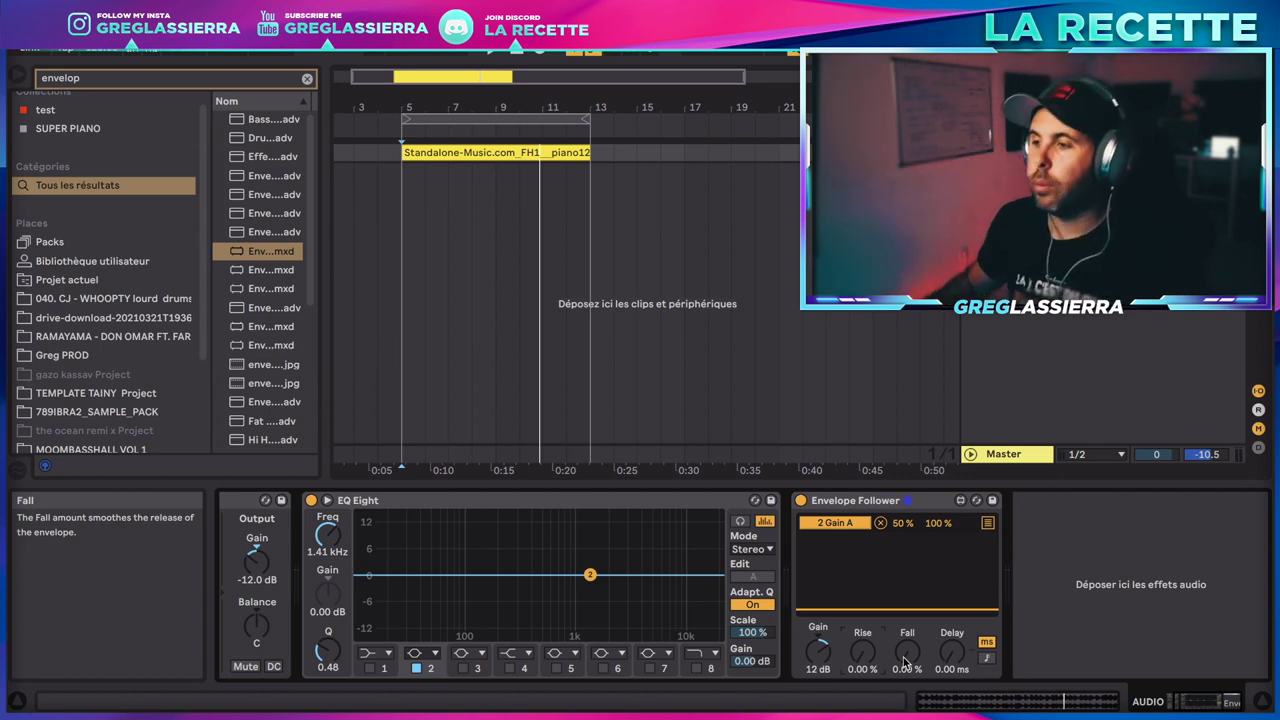
- Audition Fall at 100 %, return it to 0 % and set Rise to 53.5 %
key("space")
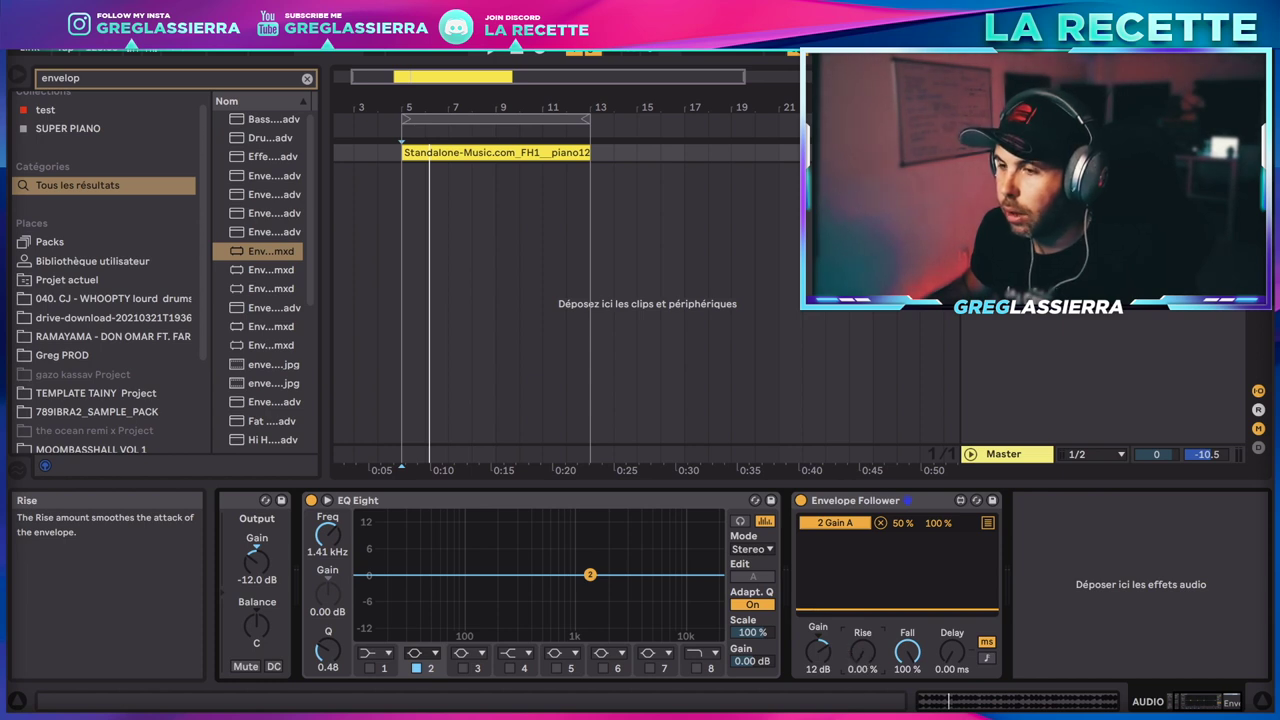
key("space")
left_click_drag(907, 652, 907, 712)
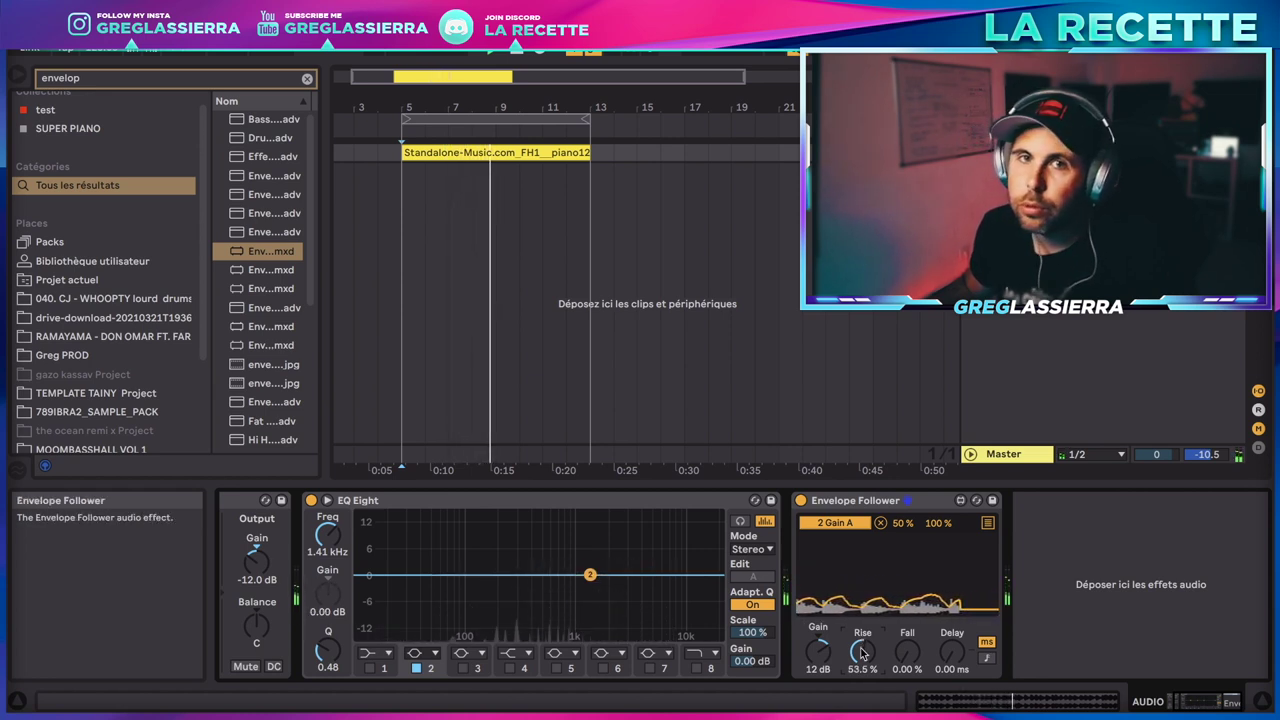
key("space")
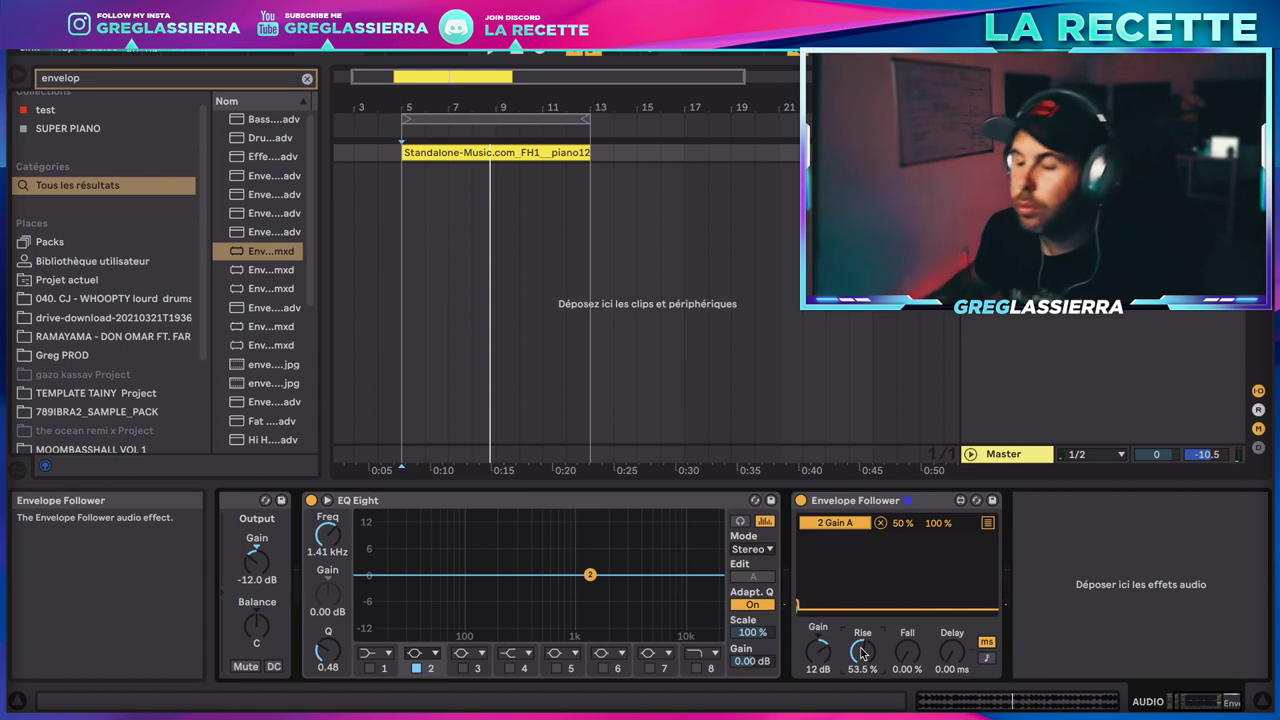
- Set the Envelope Follower's Fall to 32.3 % while auditioning the loop
scroll(862, 652, "left", 2)
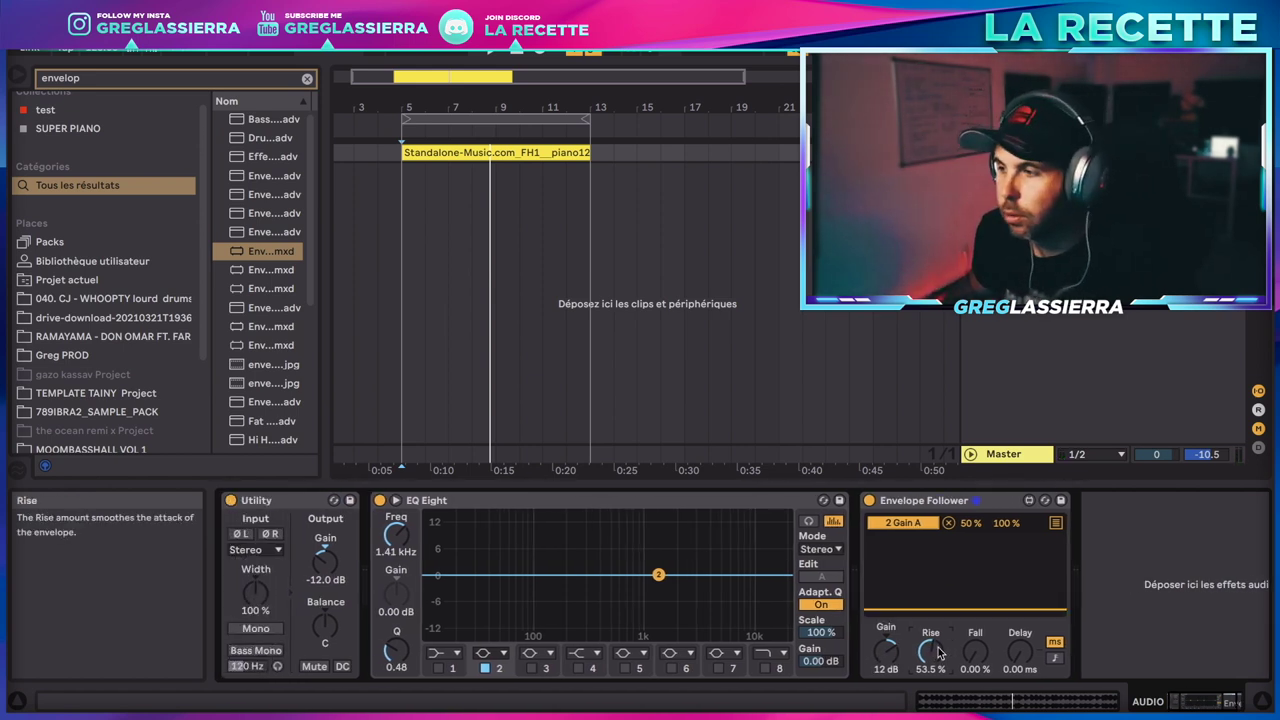
scroll(938, 652, "right", 2)
key("space")
left_click_drag(919, 652, 919, 643)
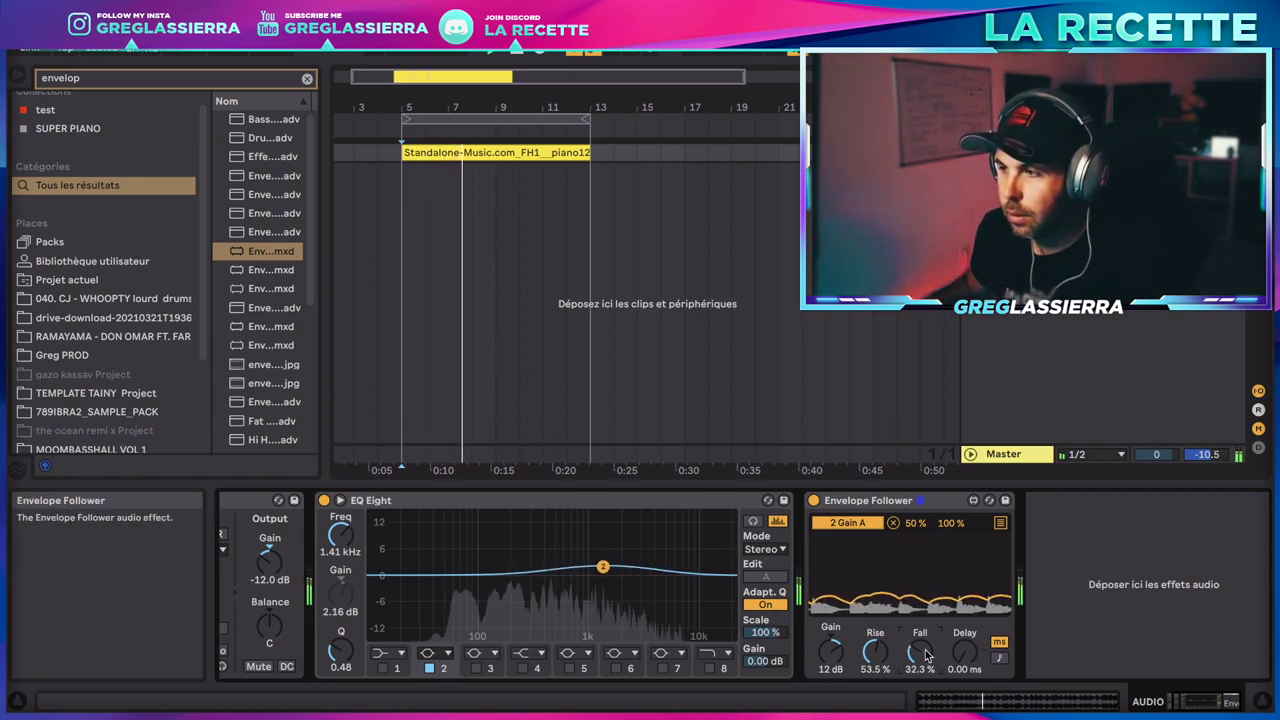
key("space")
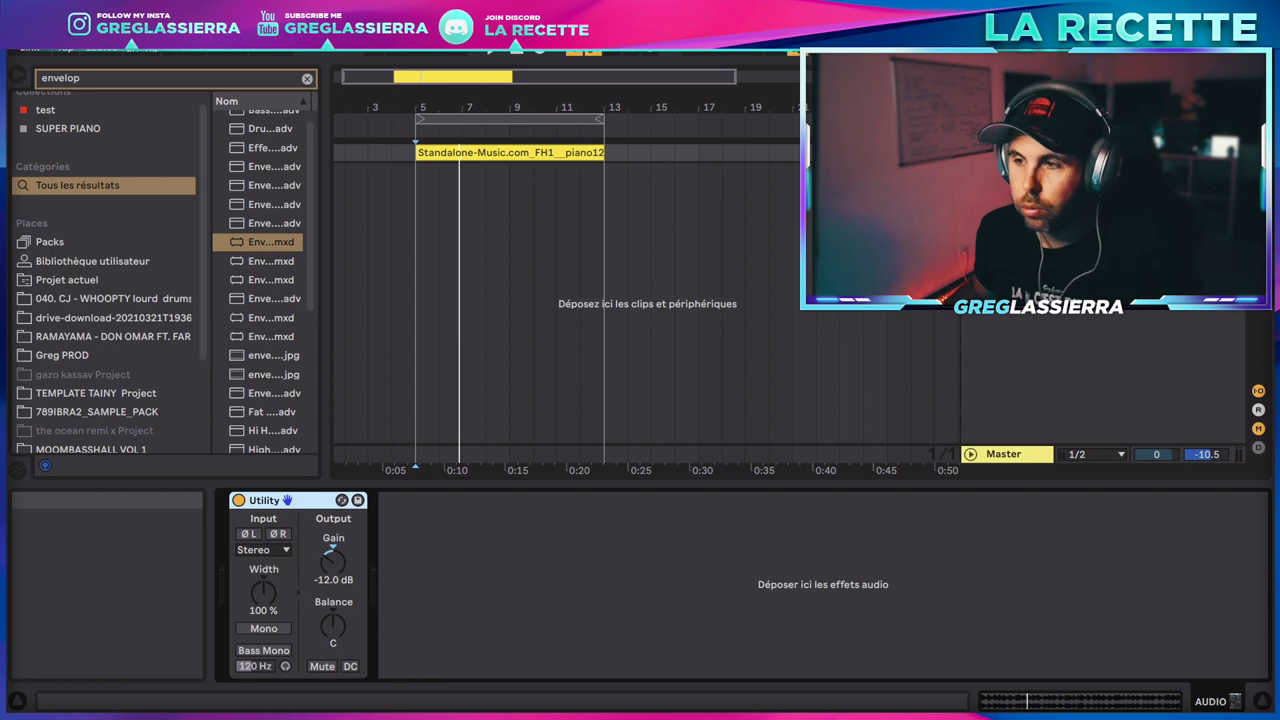
- Load the LA RECETTE / EQ DYN rack after Utility and enable band 4 of its EQ Eight
left_click_drag(660, 386, 548, 568)
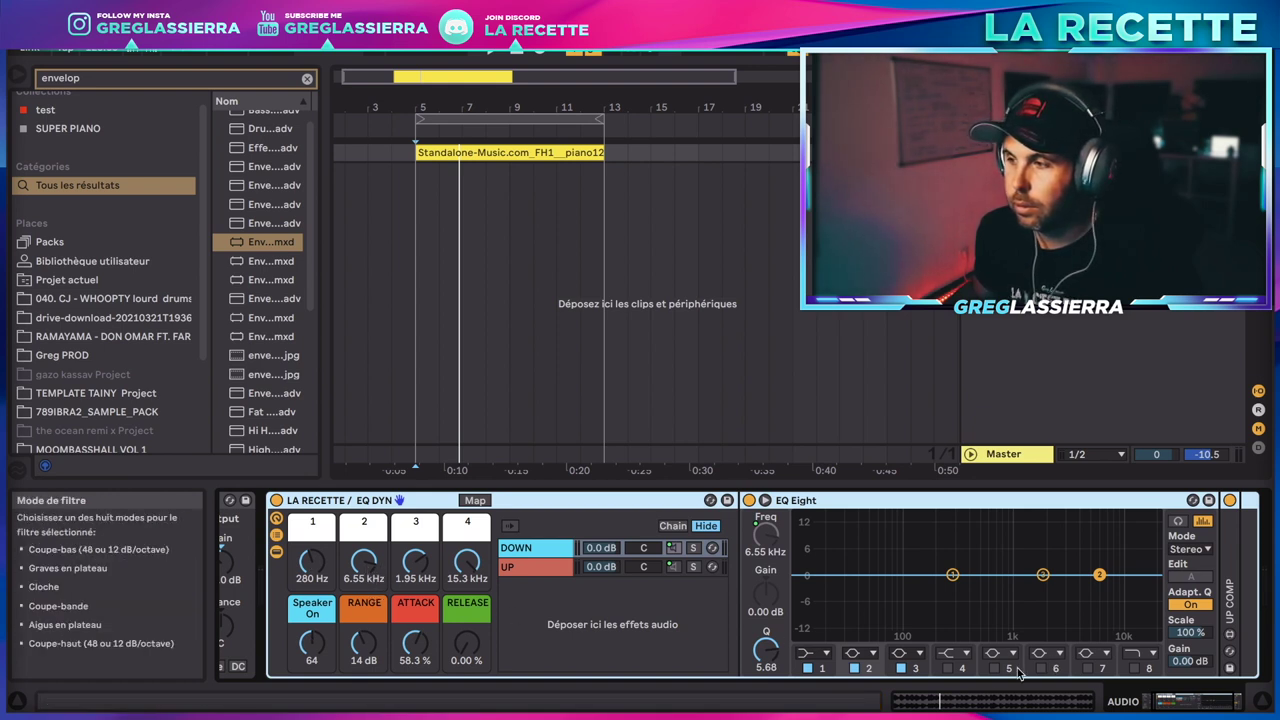
left_click(953, 668)
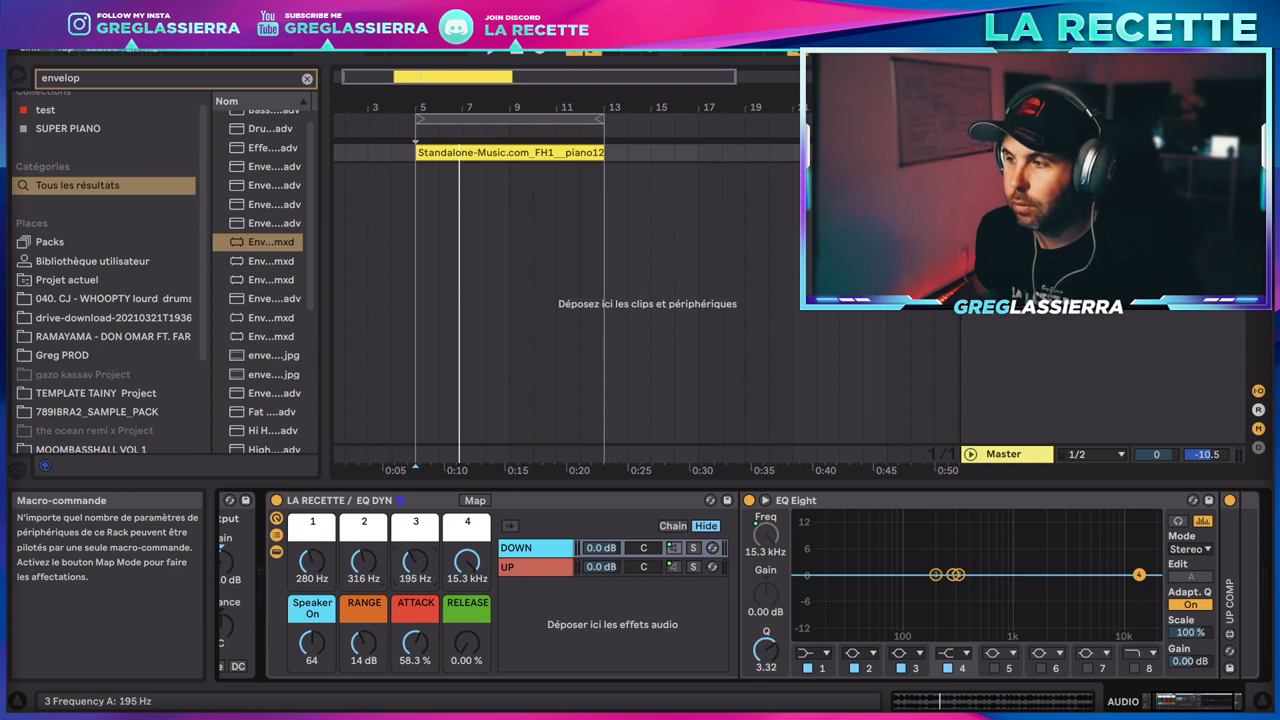
- During playback, set the rack's frequency macros to 73.9 Hz, 316 Hz, 1.20 kHz and 3.79 kHz, Range to 22 dB and Release to 30.7 %
key("space")
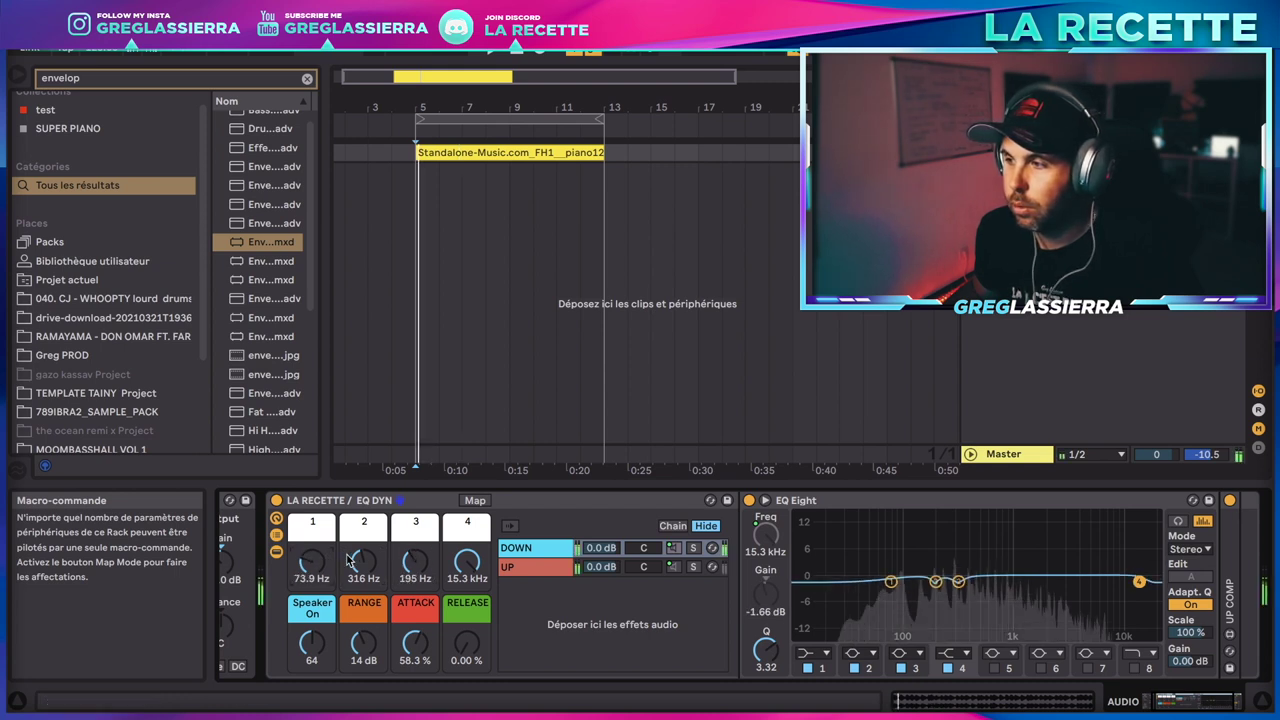
left_click_drag(415, 561, 467, 585)
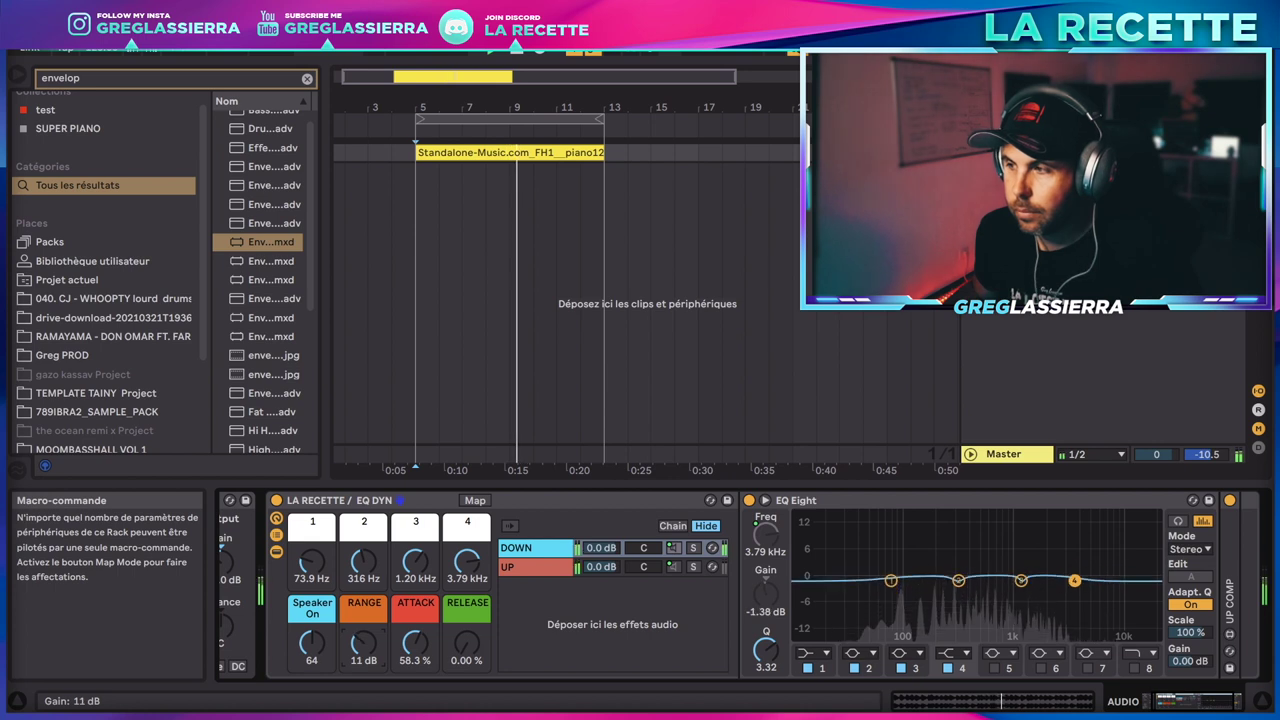
left_click_drag(467, 643, 467, 614)
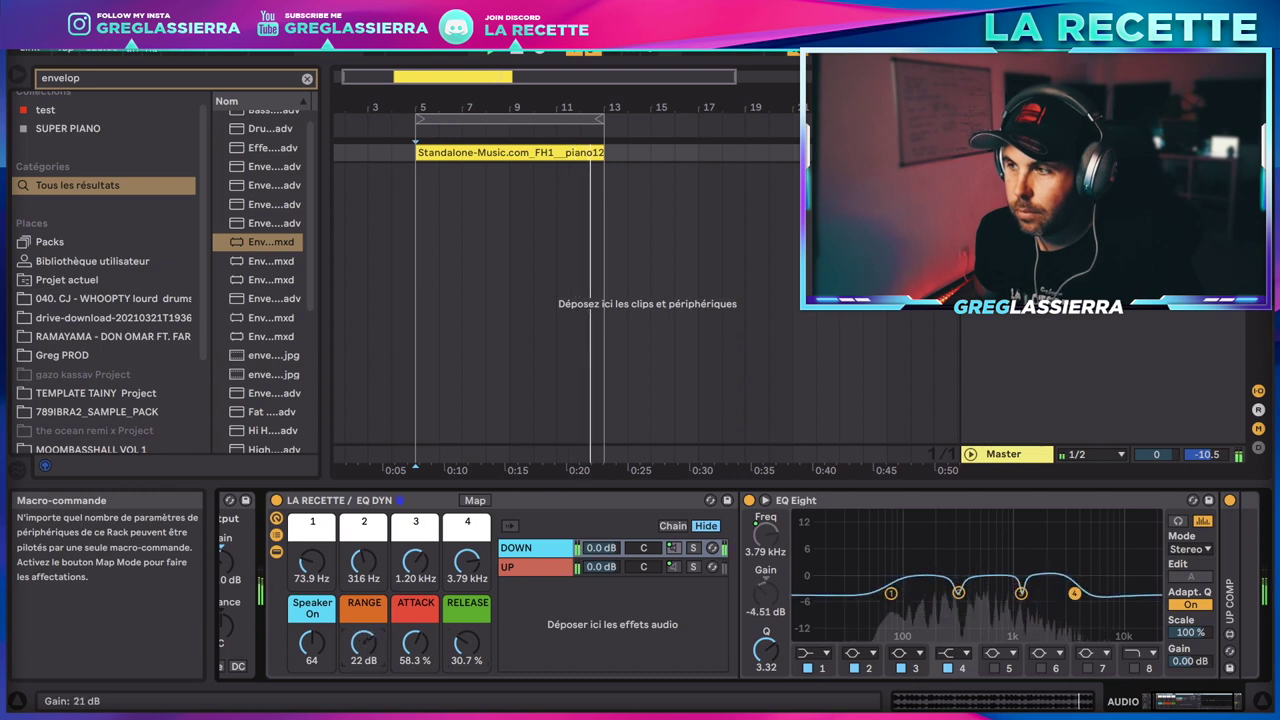
- While the loop plays, set the EQ DYN rack's Range macro to 18 dB and Attack to 44.1 %
left_click_drag(364, 643, 364, 640)
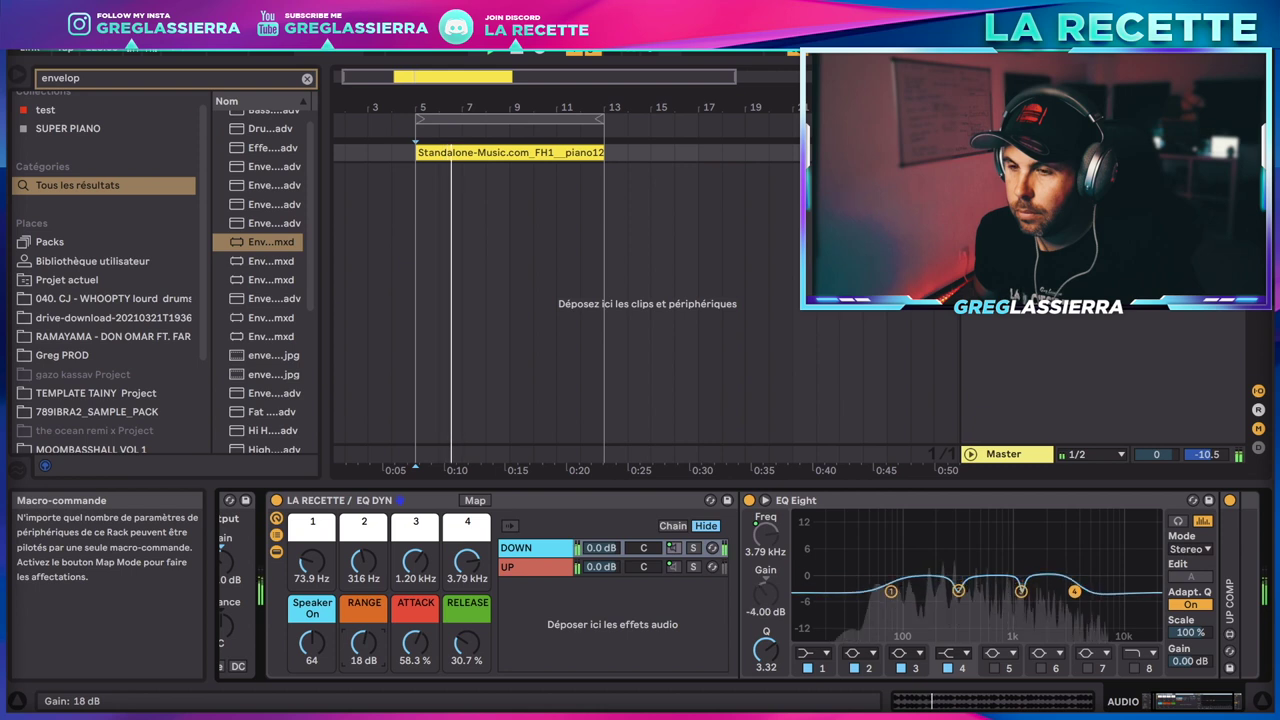
left_click_drag(415, 643, 415, 653)
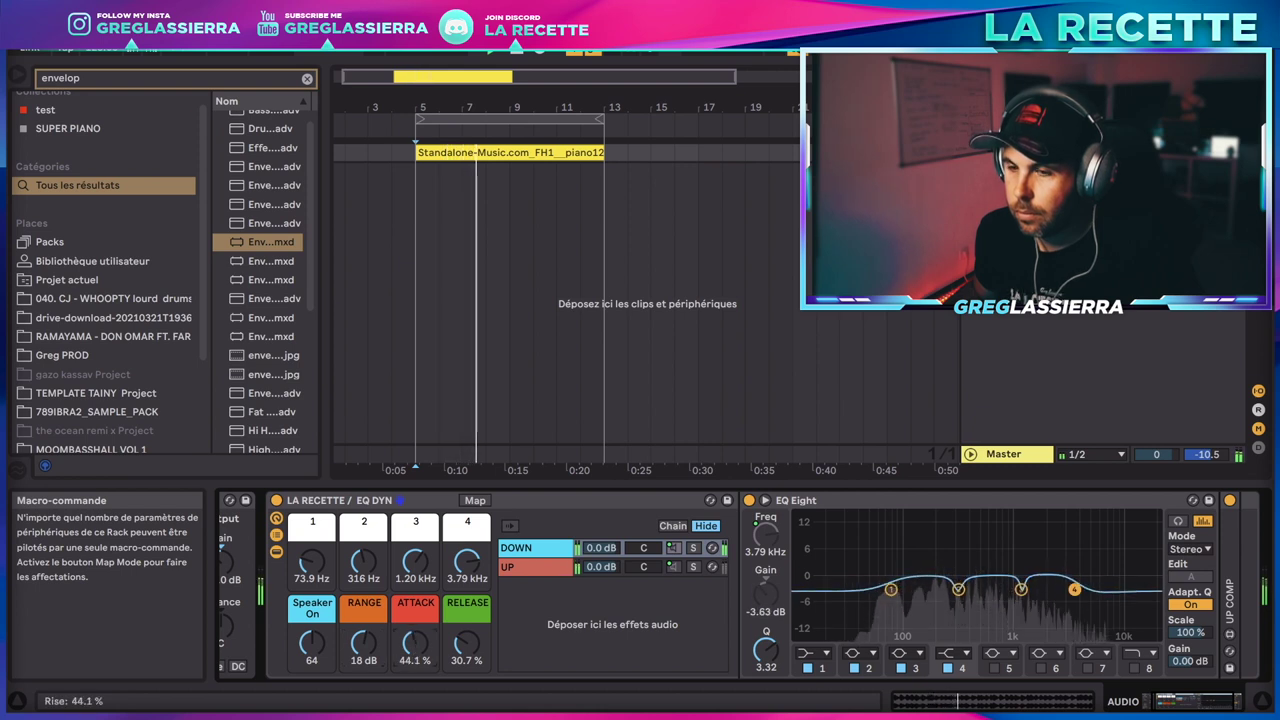
- Compare the rack's two chains during playback: show UP with the Speaker On macro at 69 and DOWN with it at 45
right_click(312, 612)
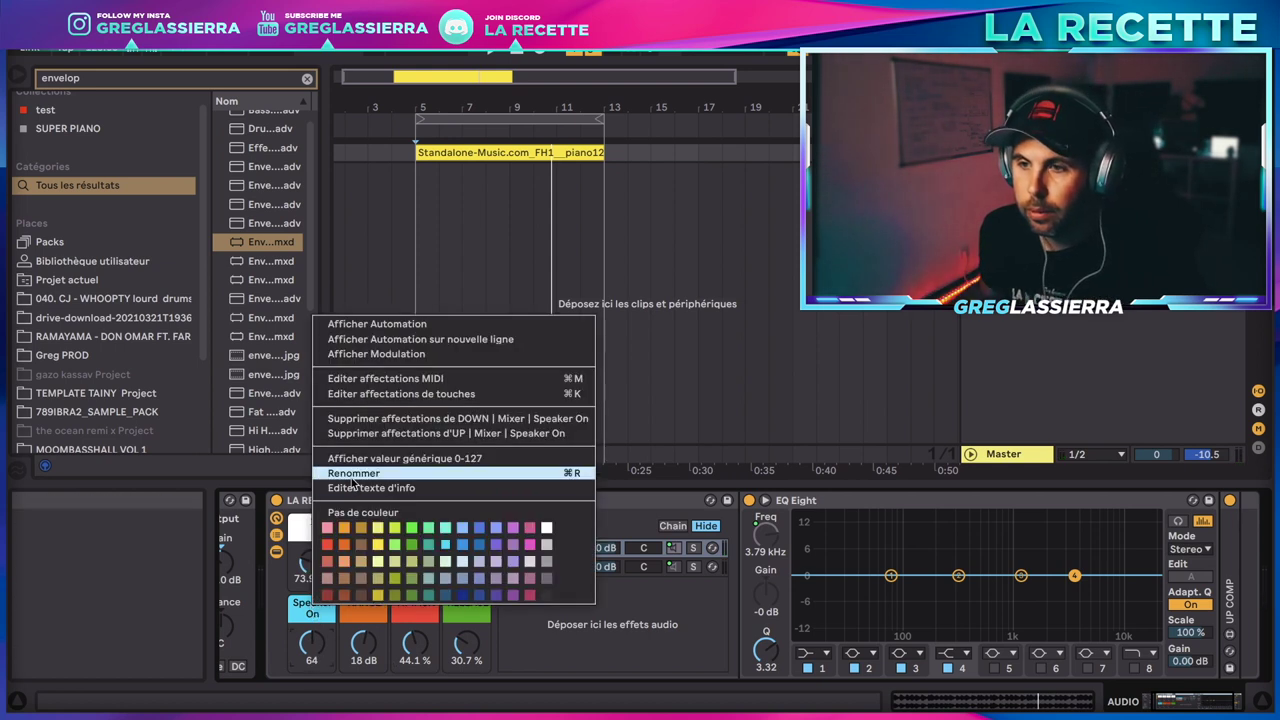
left_click(330, 489)
scroll(318, 656, "left", 1)
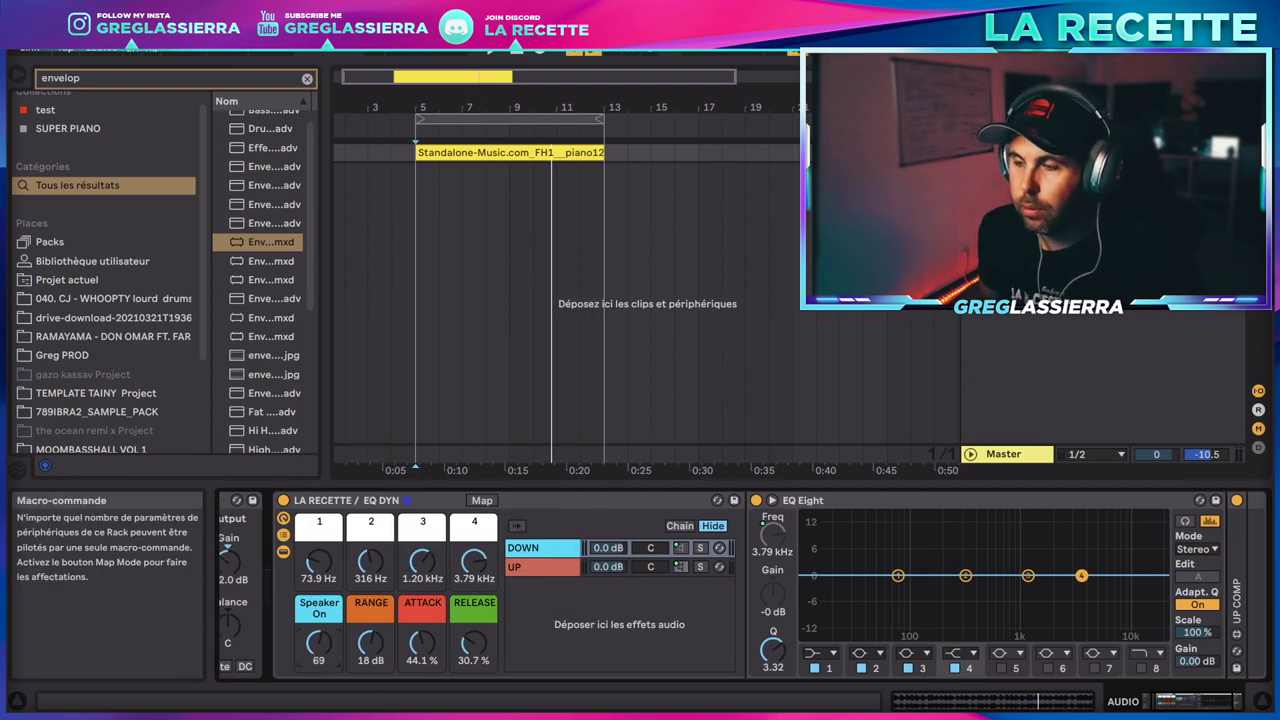
left_click(525, 567)
key("space")
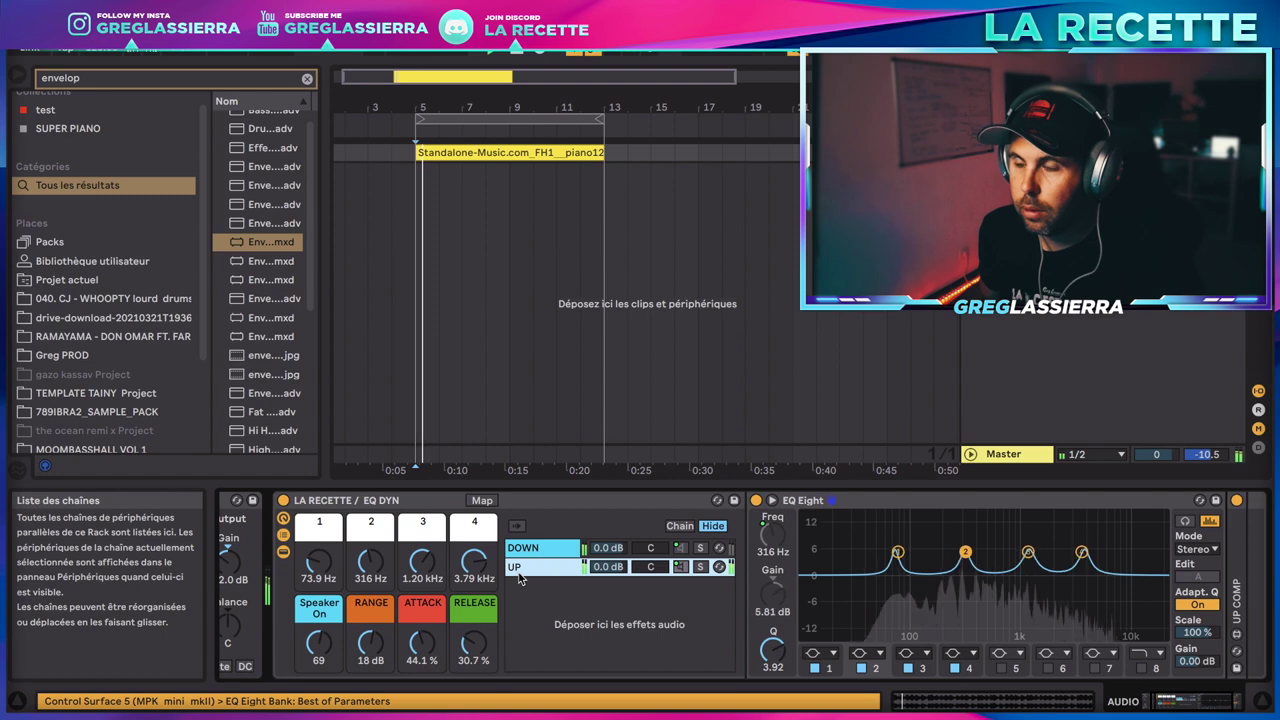
left_click_drag(318, 656, 318, 686)
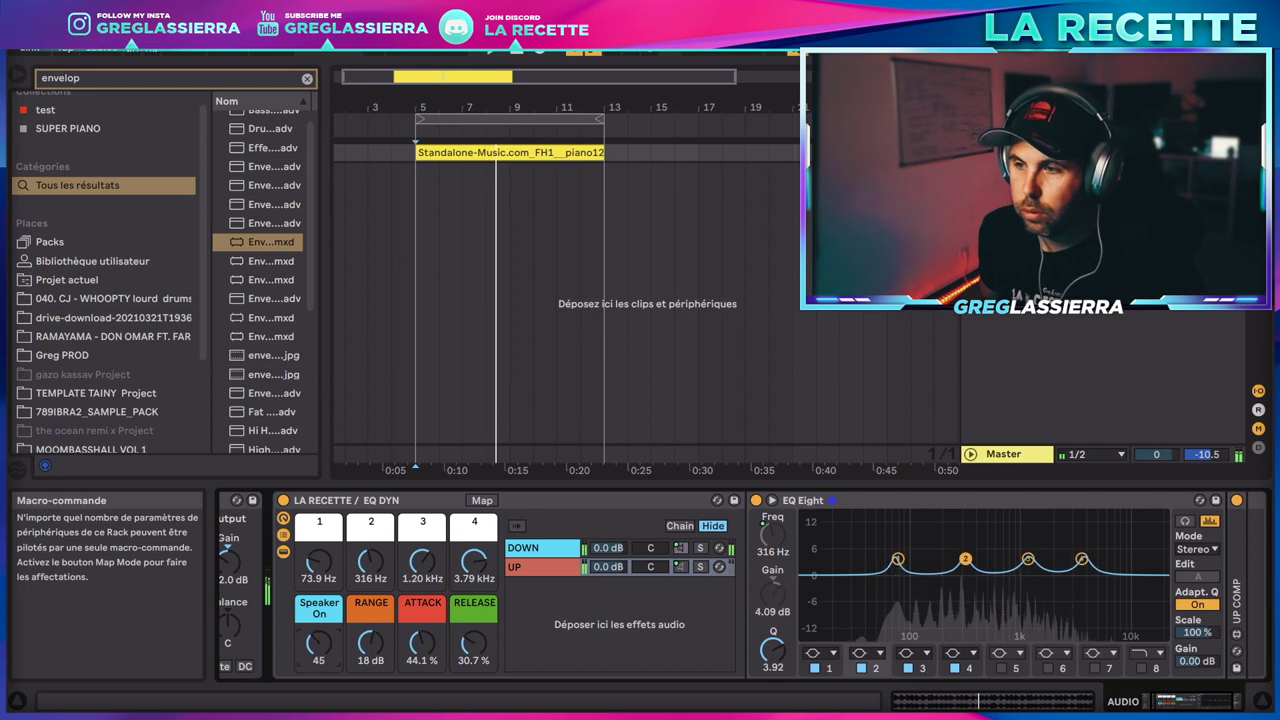
left_click(542, 550)
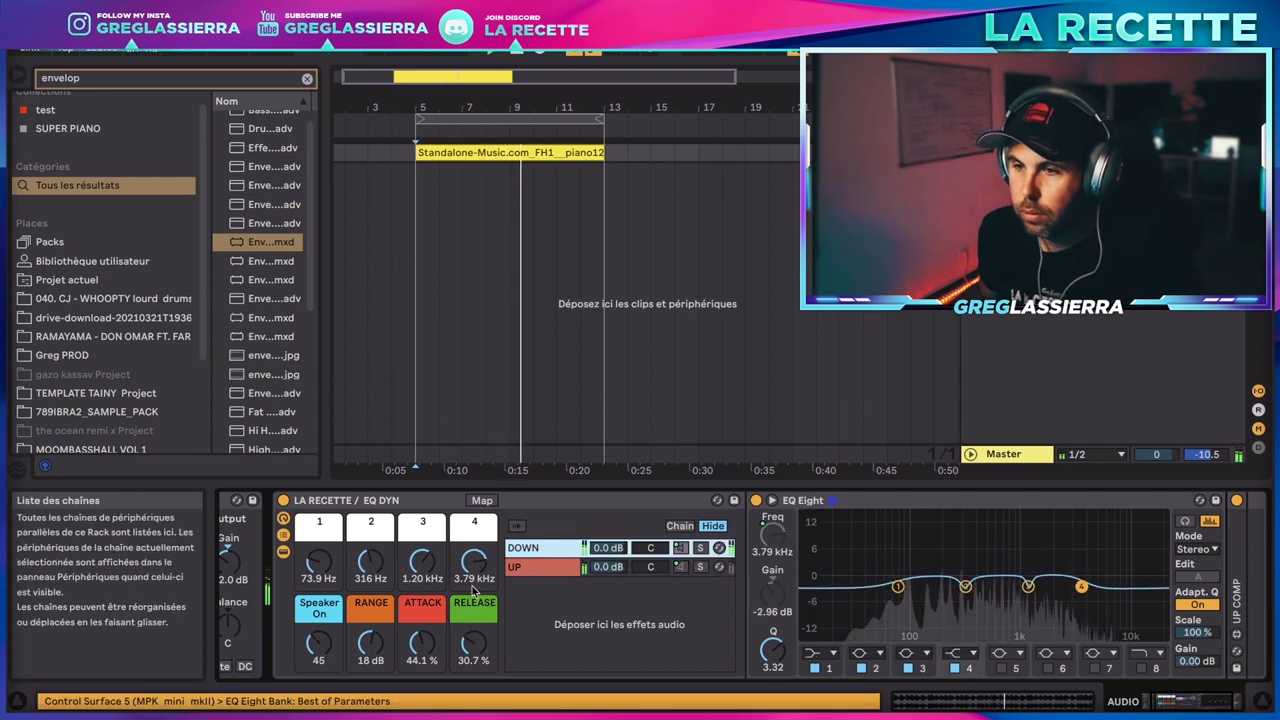
- Set Speaker On to 61, show the UP chain, and set frequency macro 3 to 264 Hz and macro 4 to 2.80 kHz
mouse_move(318, 648)
left_mouse_down()
mouse_move(318, 621)
mouse_move(318, 656)
left_mouse_up()
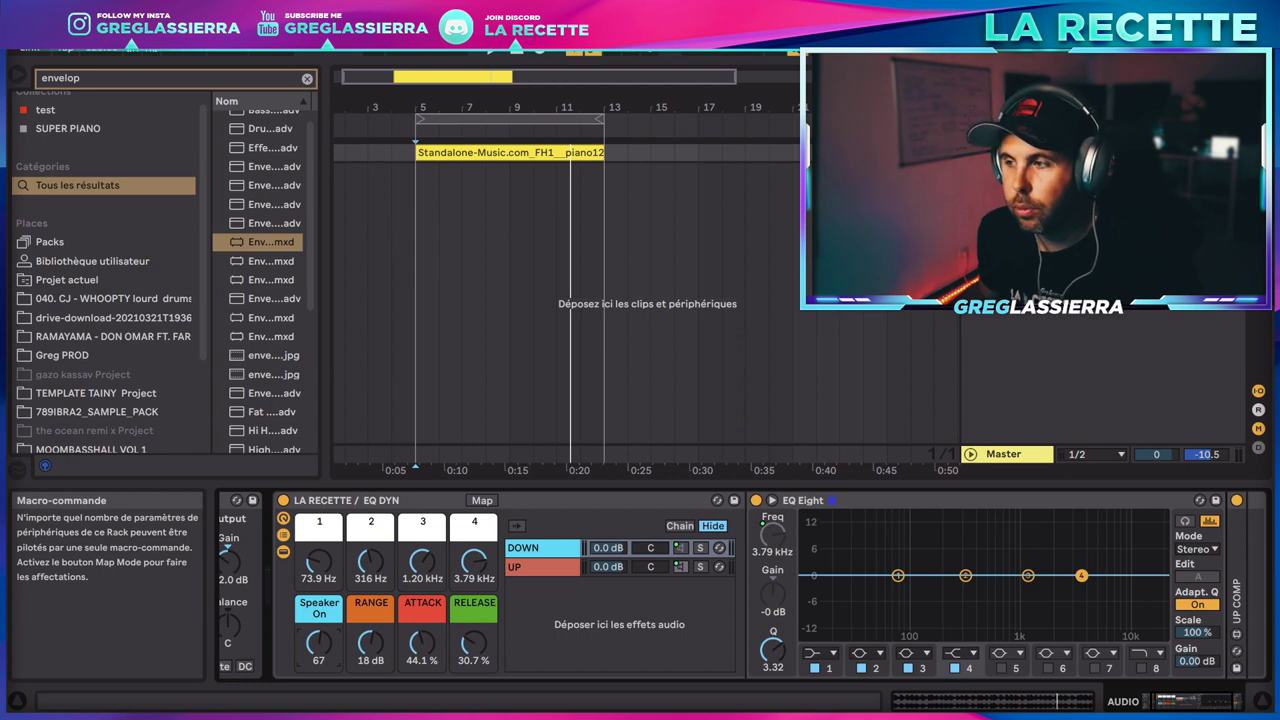
left_click_drag(318, 645, 318, 651)
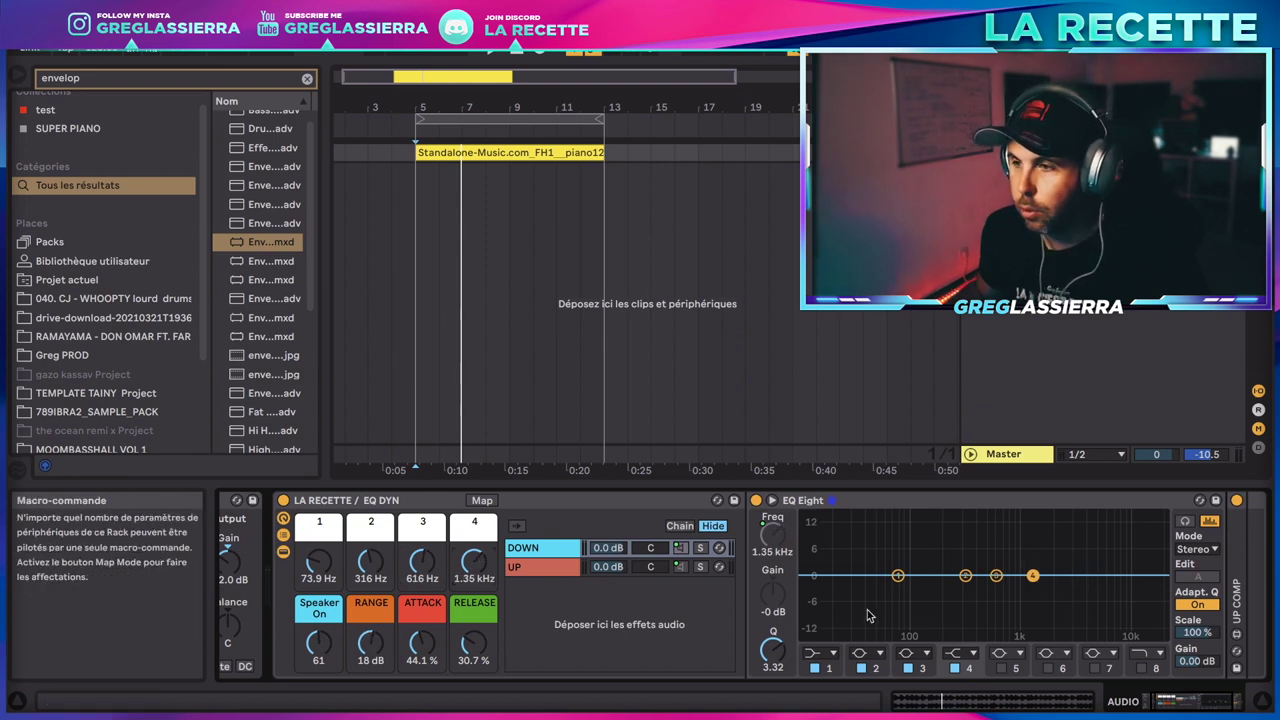
left_click(549, 568)
left_click_drag(421, 561, 421, 553)
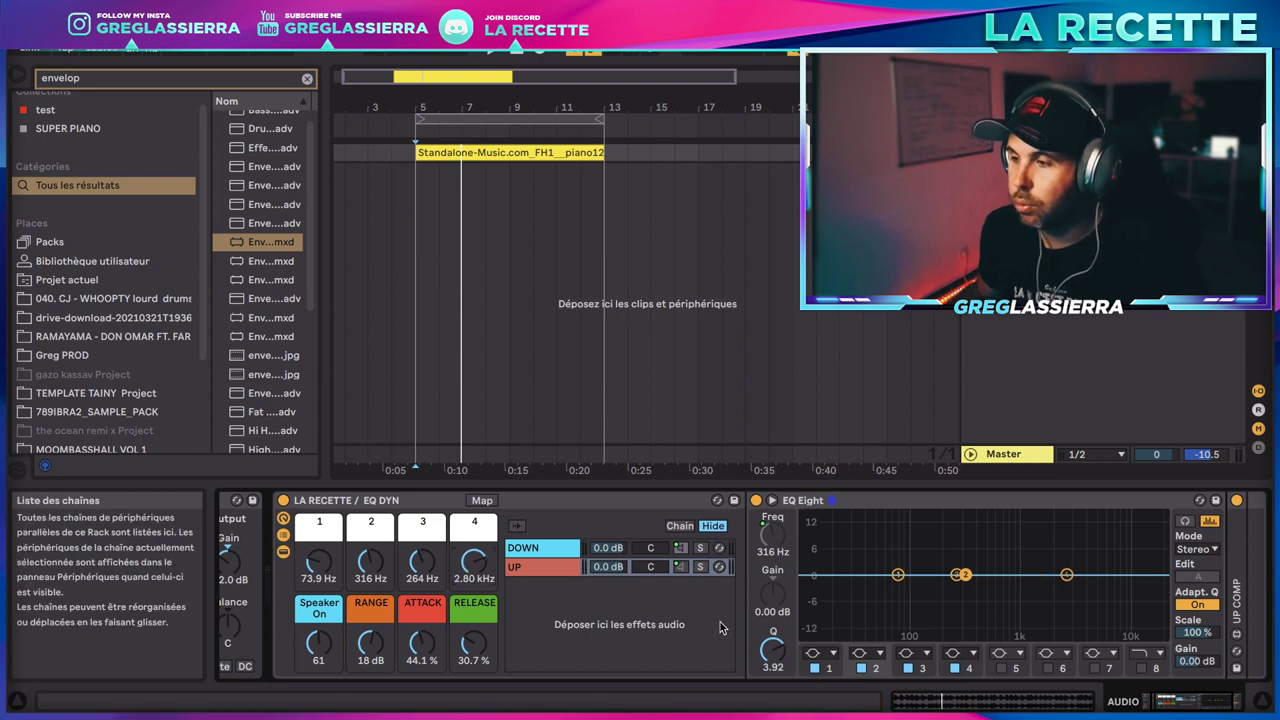
- In the UP chain's EQ Eight, change band 4 to a high shelf and band 1 to a low shelf
left_click(955, 653)
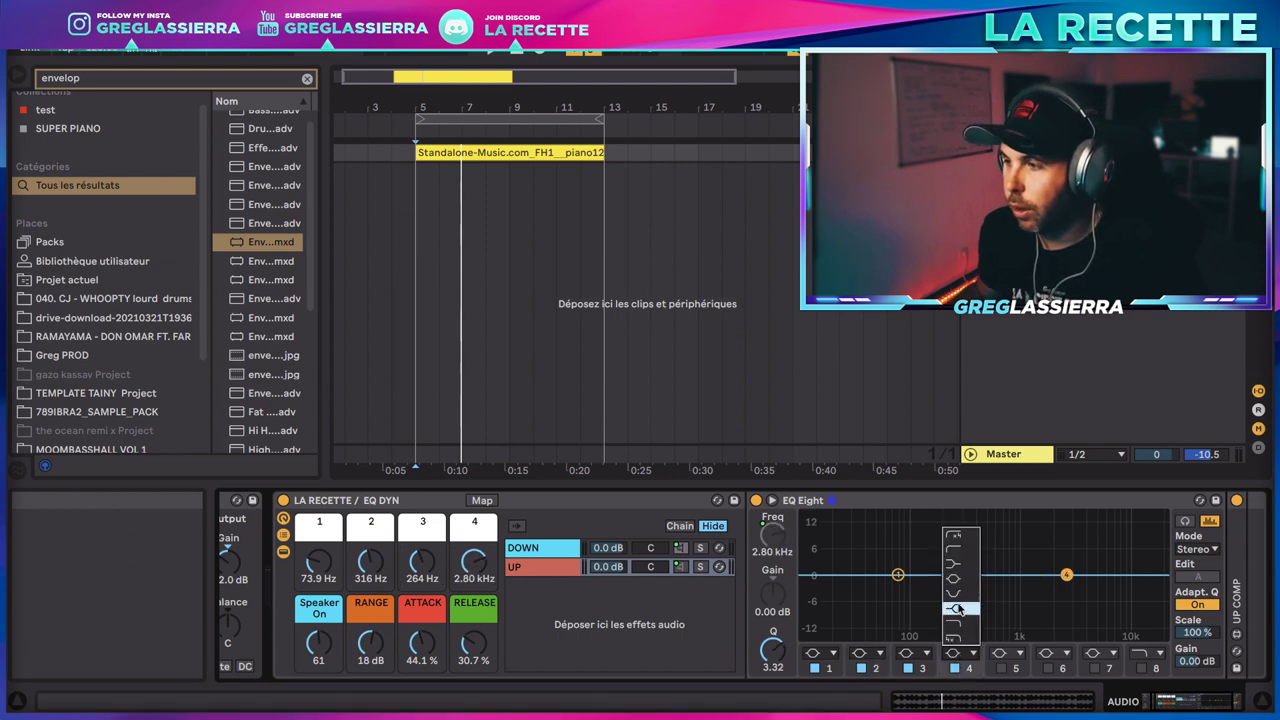
left_click(957, 608)
left_click(815, 653)
left_click(820, 547)
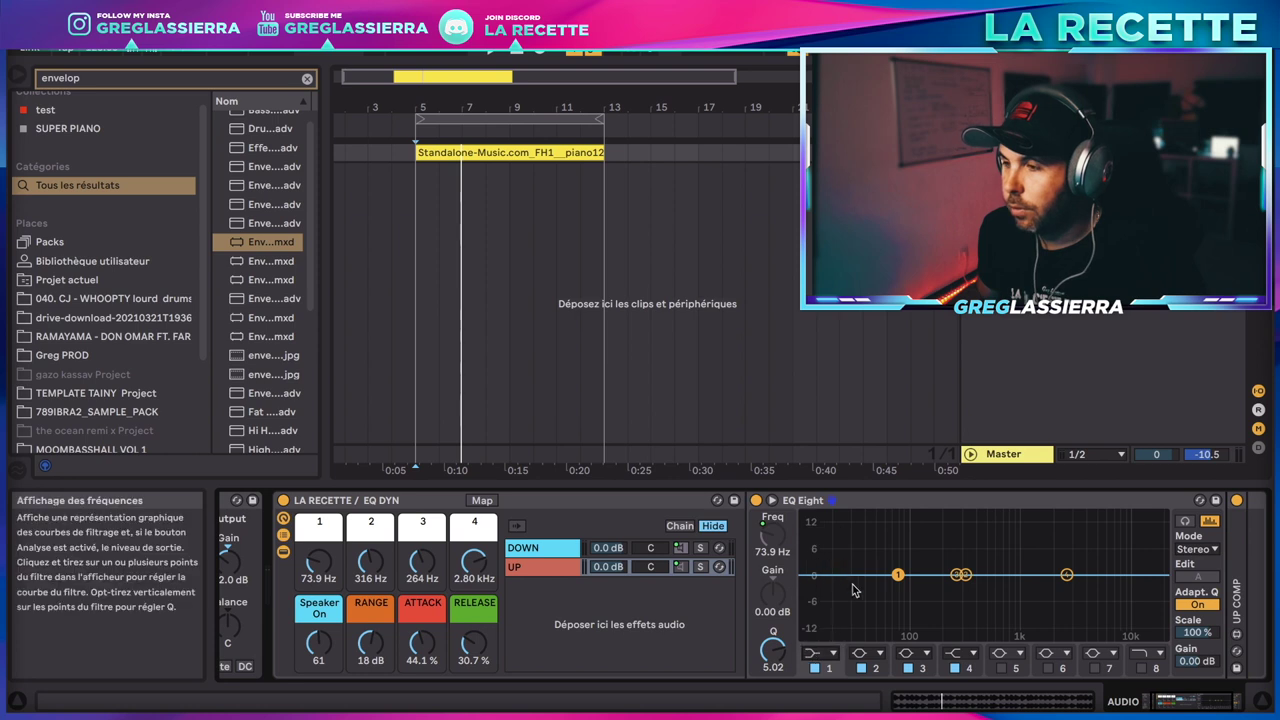
- Play the loop through the UP chain, disabling band 4 and setting band 2's Q to 1.09 in its EQ Eight
key("space")
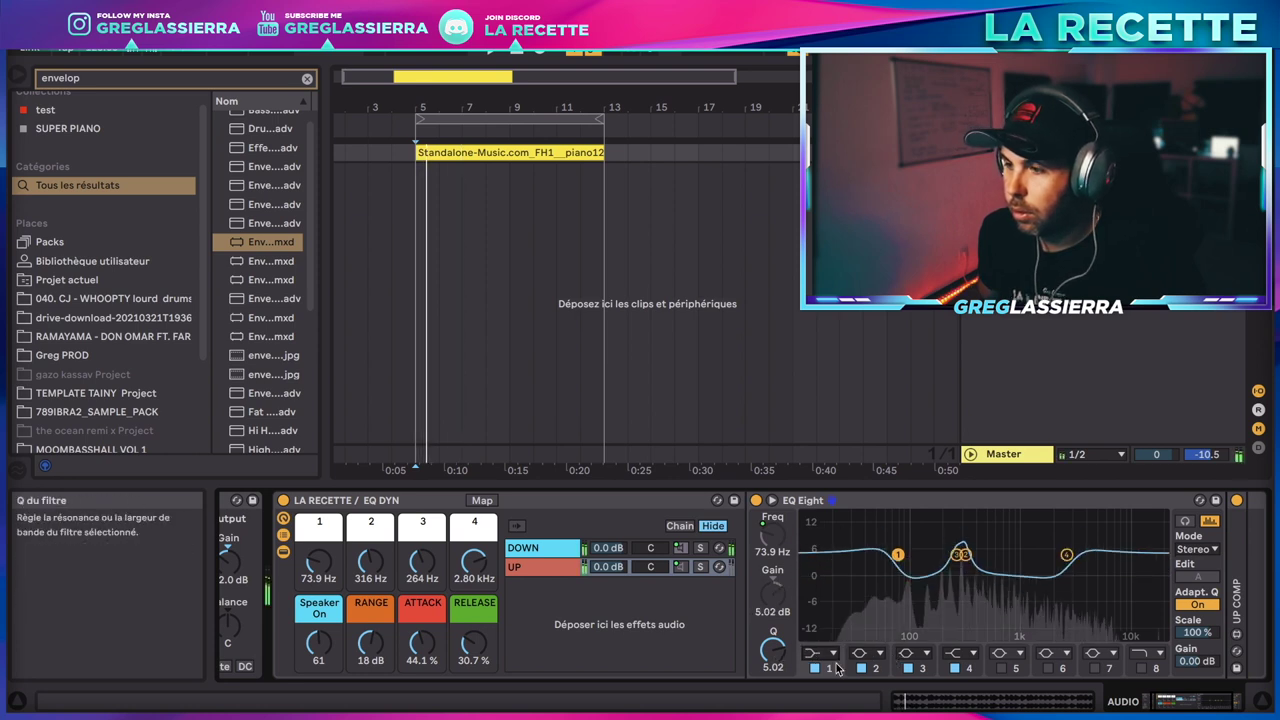
left_click(875, 668)
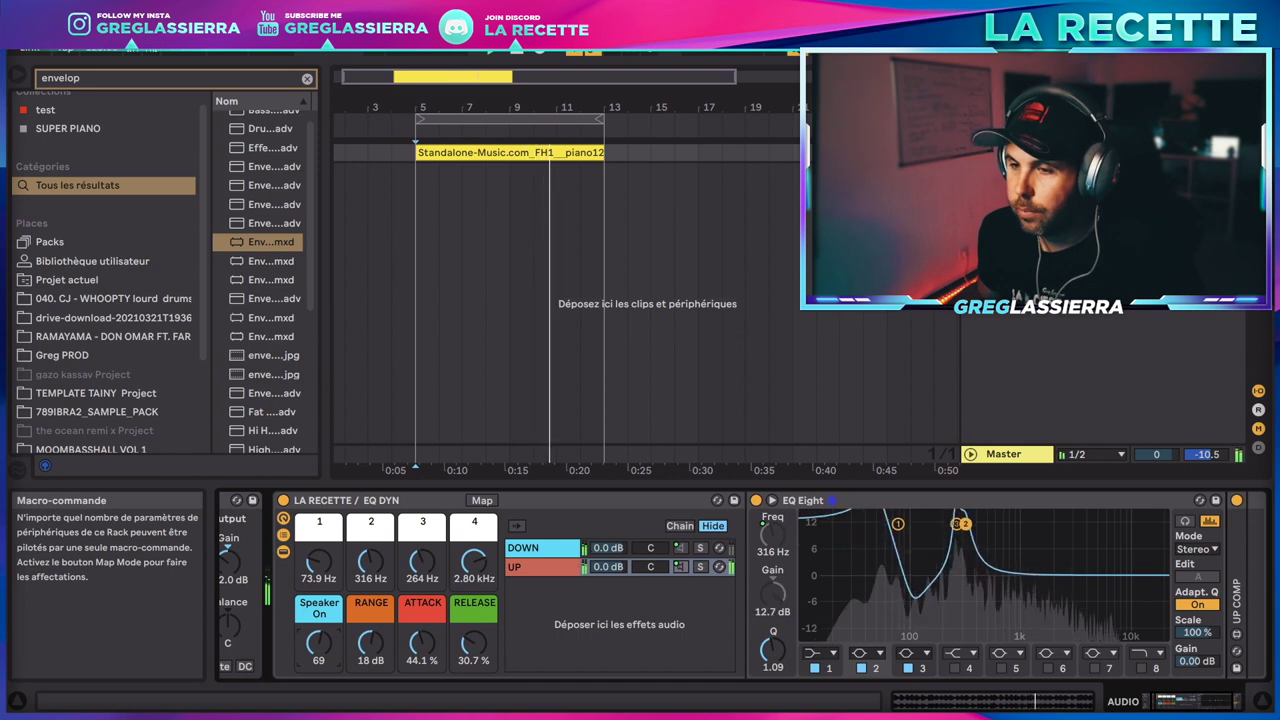
- Return to the DOWN chain with Speaker On at 58, setting frequency macro 3 to 834 Hz and band 4's Q to 0.85
left_click(534, 548)
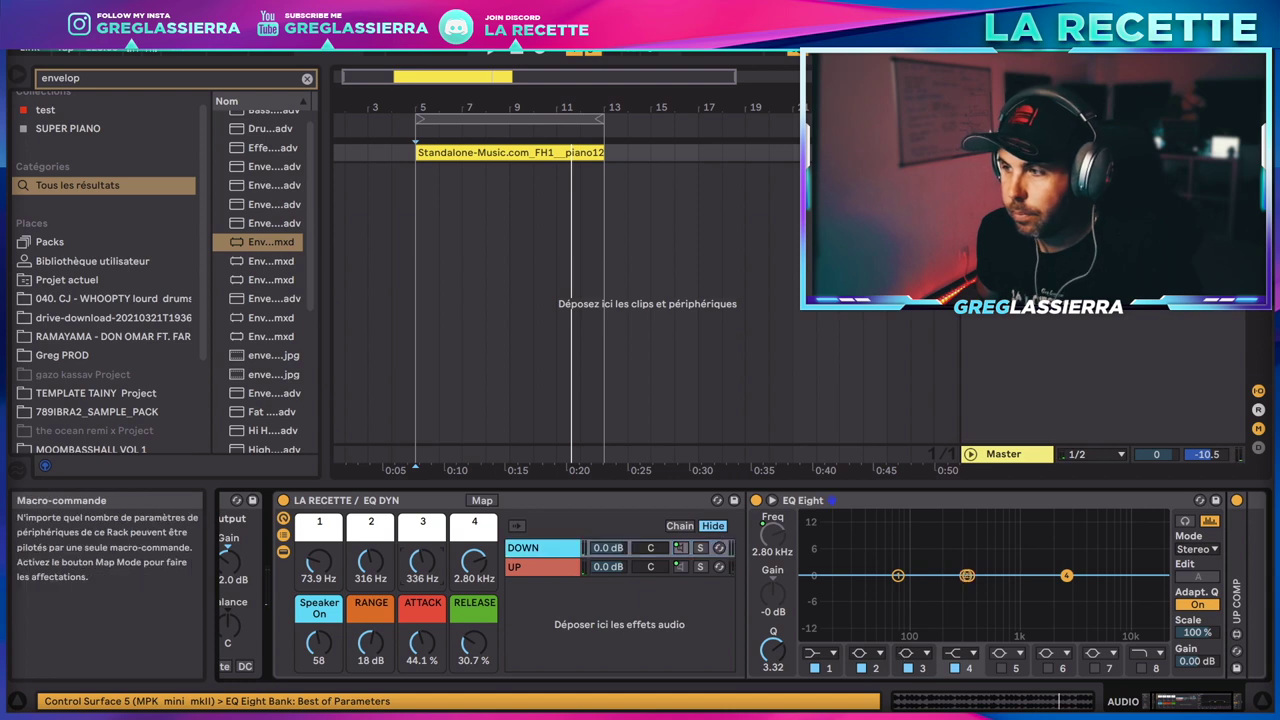
left_click_drag(422, 563, 422, 535)
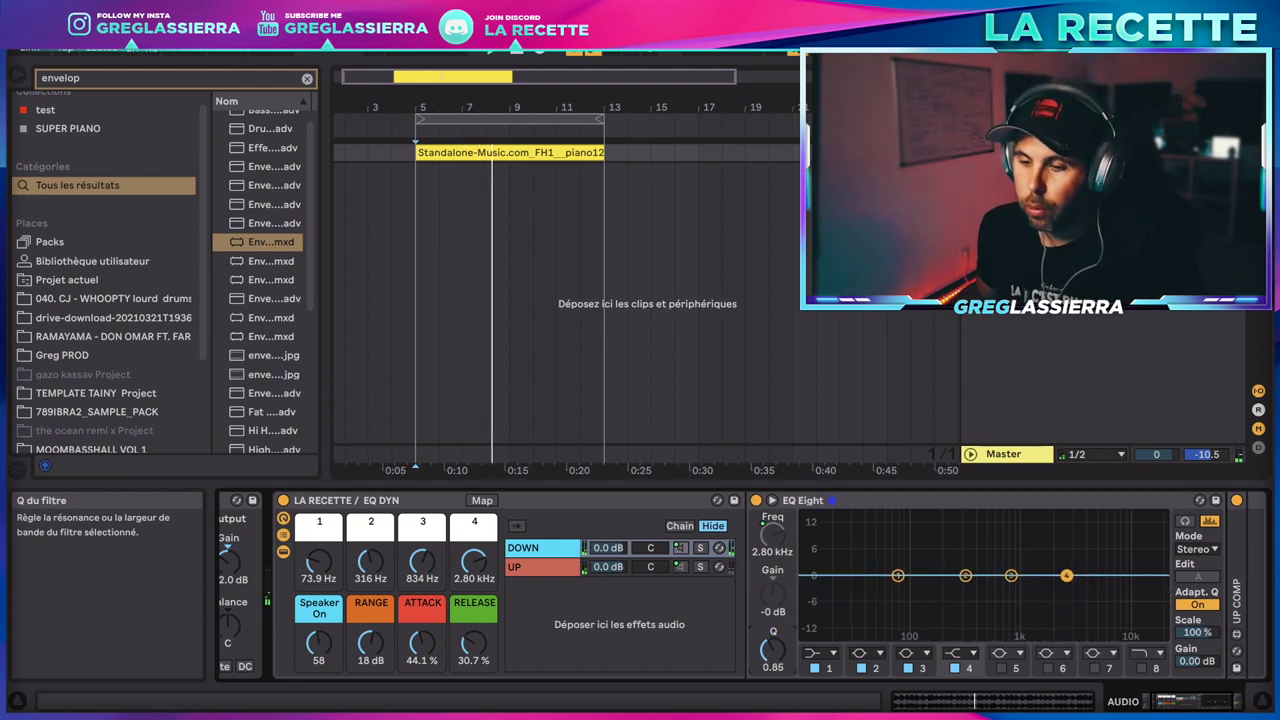
- Load the separate EQ DYN / DOWN and EQ DYN / UP racks after the existing rack and compare their five-band layouts
left_click_drag(1168, 676, 1270, 632)
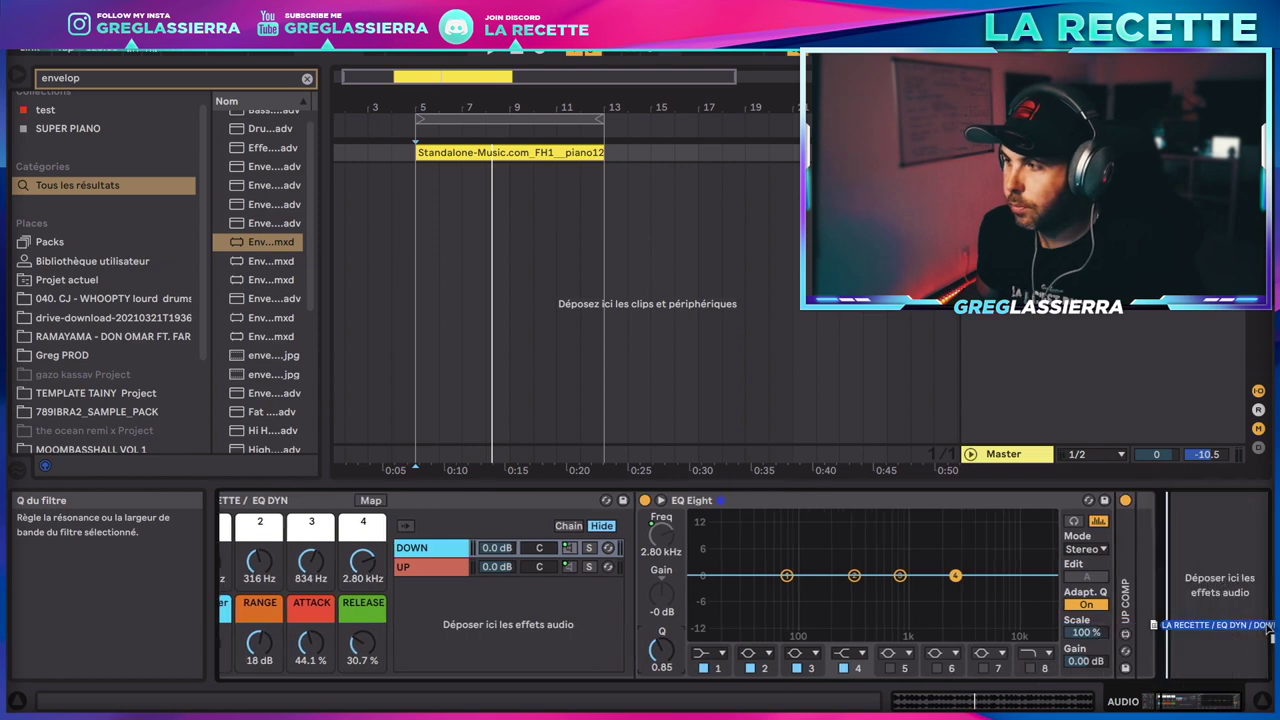
scroll(1086, 601, "right", 2)
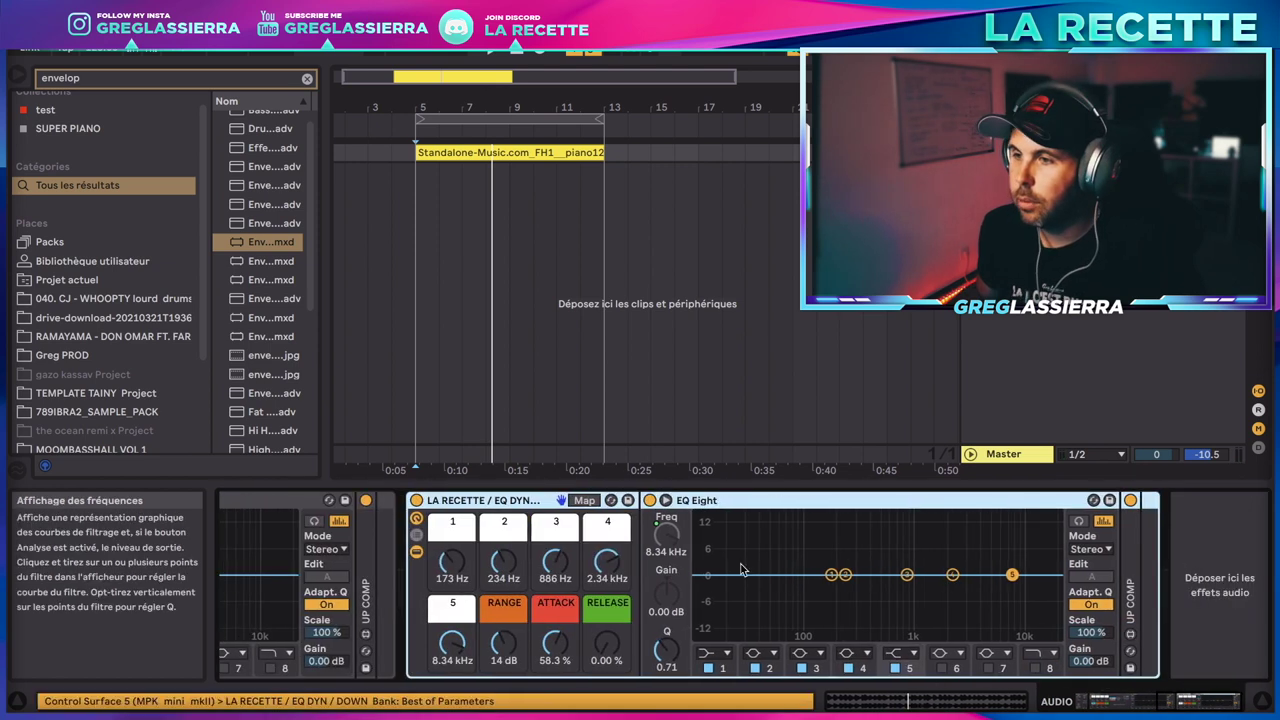
left_click_drag(1205, 716, 1206, 630)
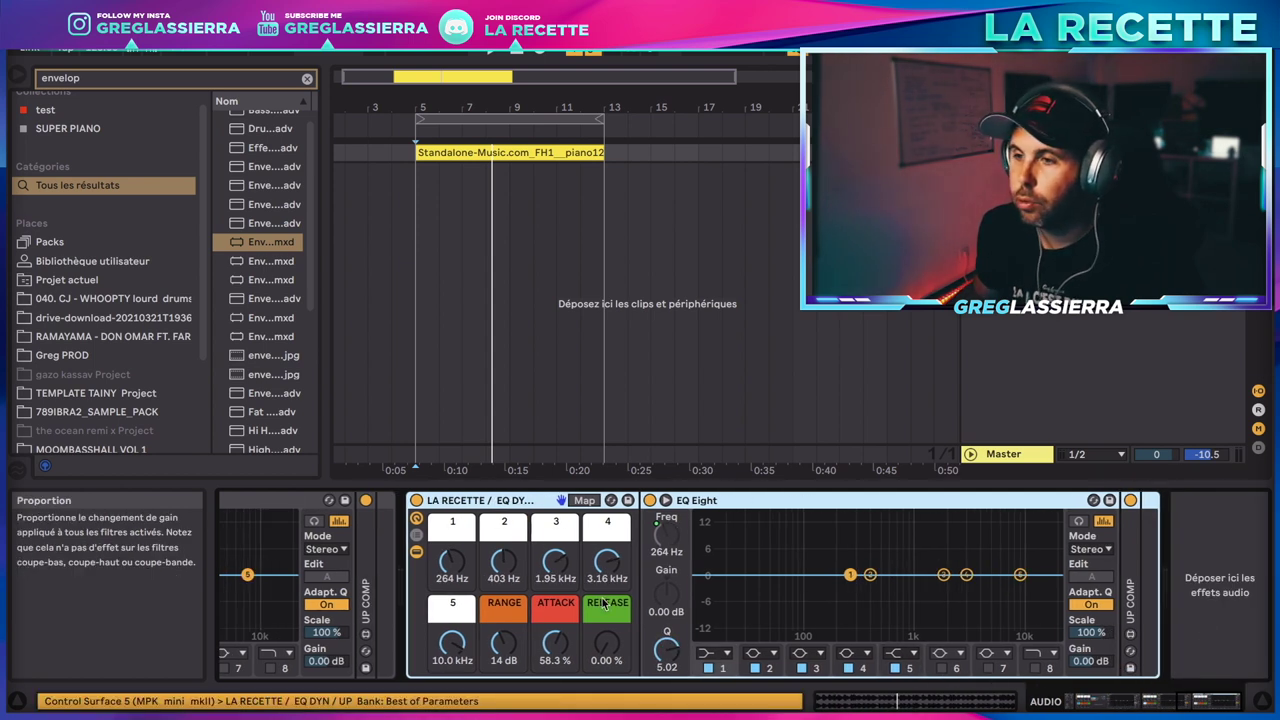
scroll(477, 556, "left", 4)
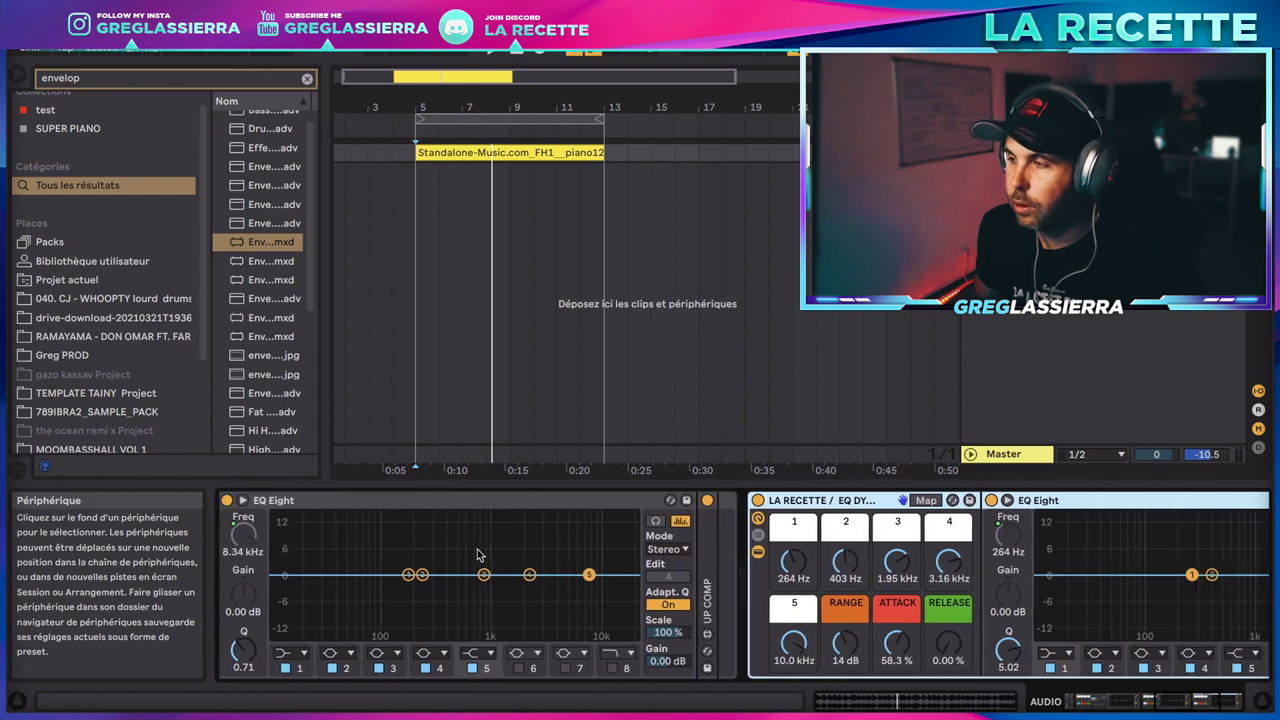
scroll(477, 556, "right", 5)
scroll(853, 546, "left", 6)
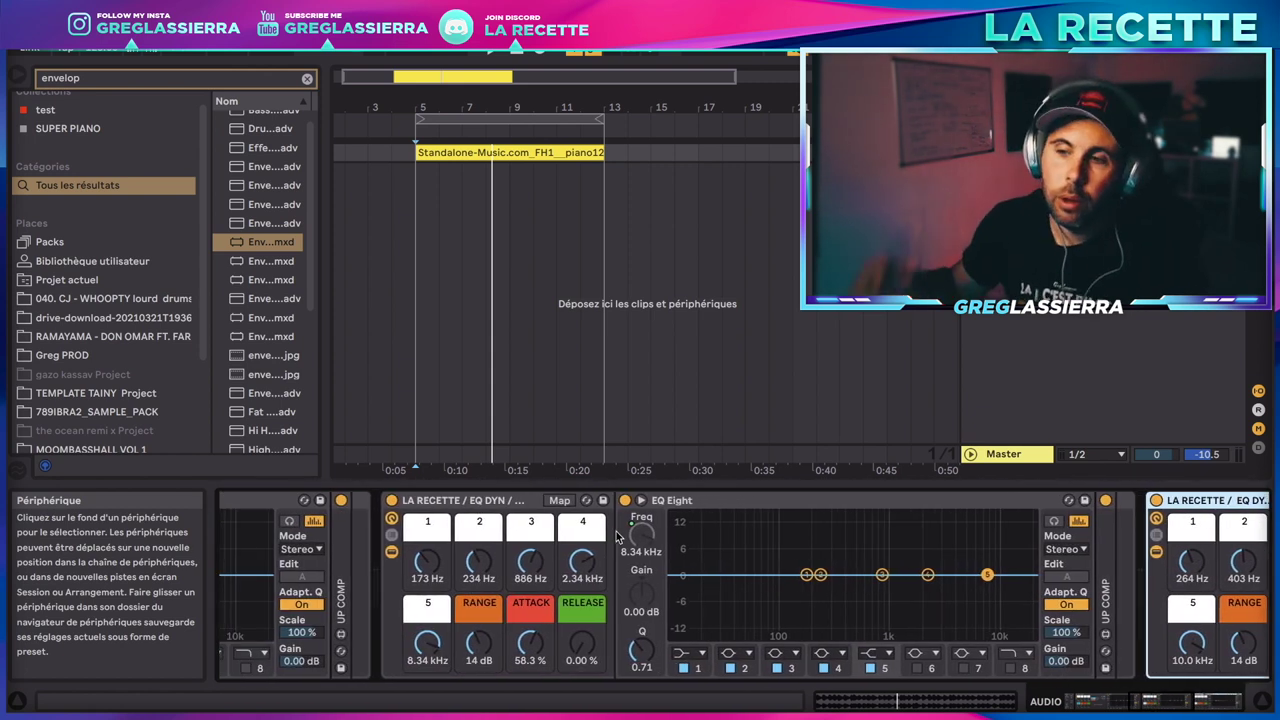
- Delete the separate EQ DYN / DOWN and EQ DYN / UP racks from the device chain
right_click(469, 502)
left_click(433, 515)
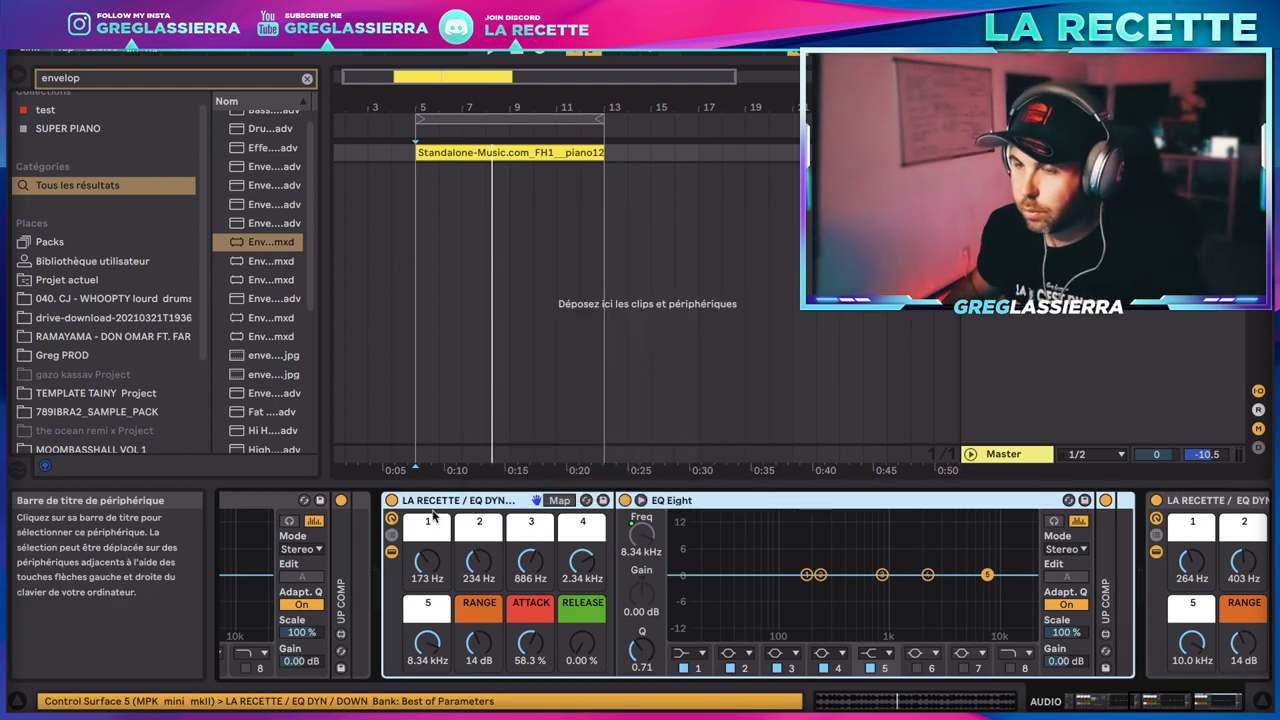
key("Delete")
key("Delete")
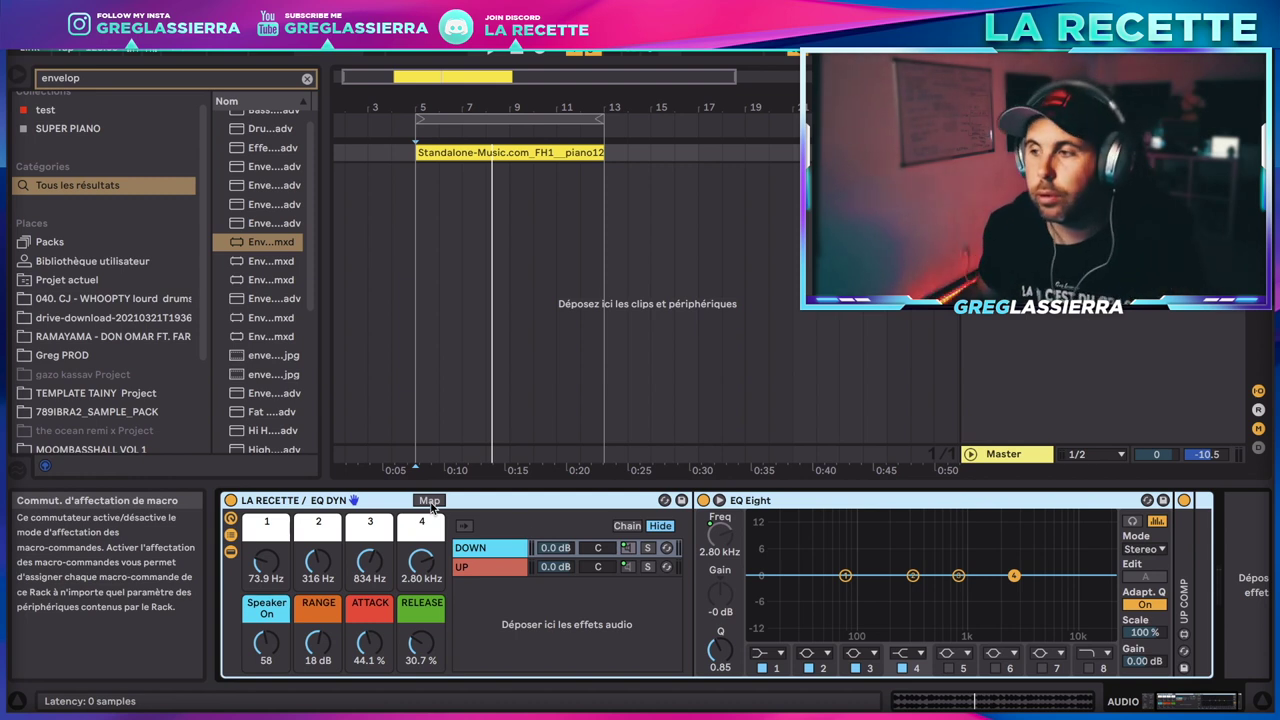
- During playback, set the combined rack's Speaker On macro to 57, Range to 14 dB and Attack to 40.2 %
key("space")
left_click_drag(262, 648, 369, 654)
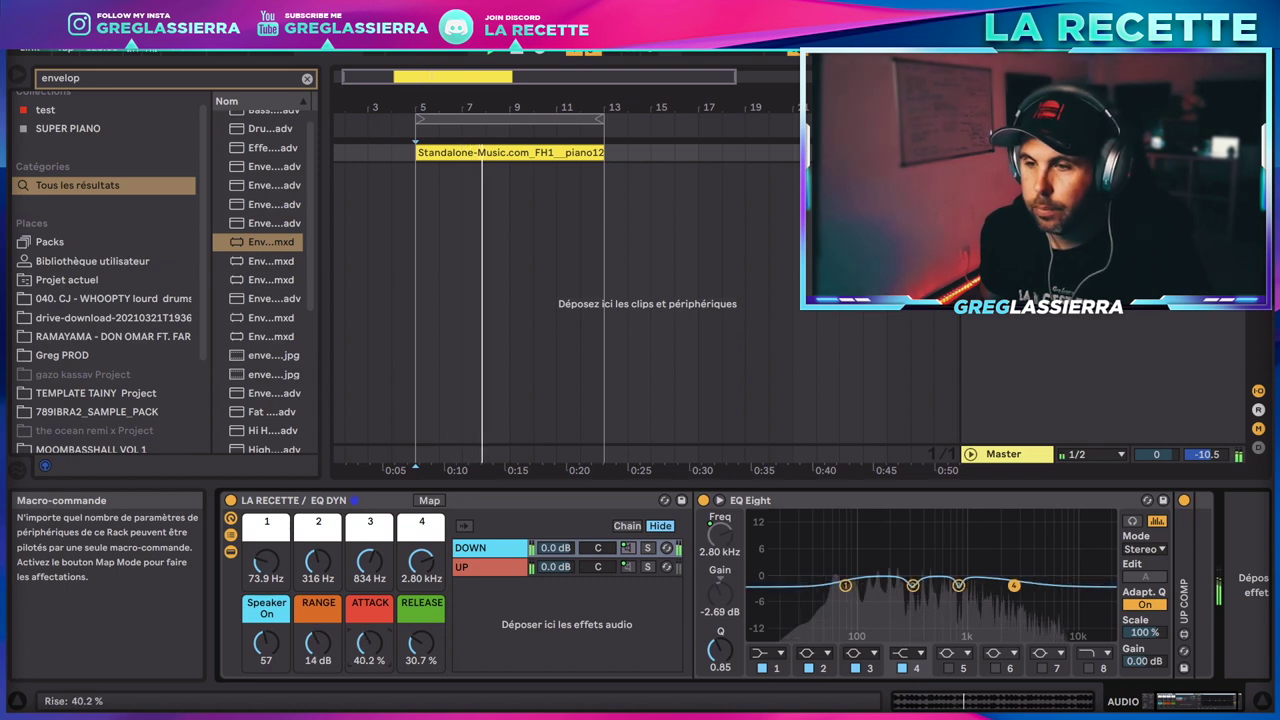
- Bypass the LA RECETTE / EQ DYN rack and re-enable it to compare the piano loop with and without processing
scroll(388, 507, "up", 3)
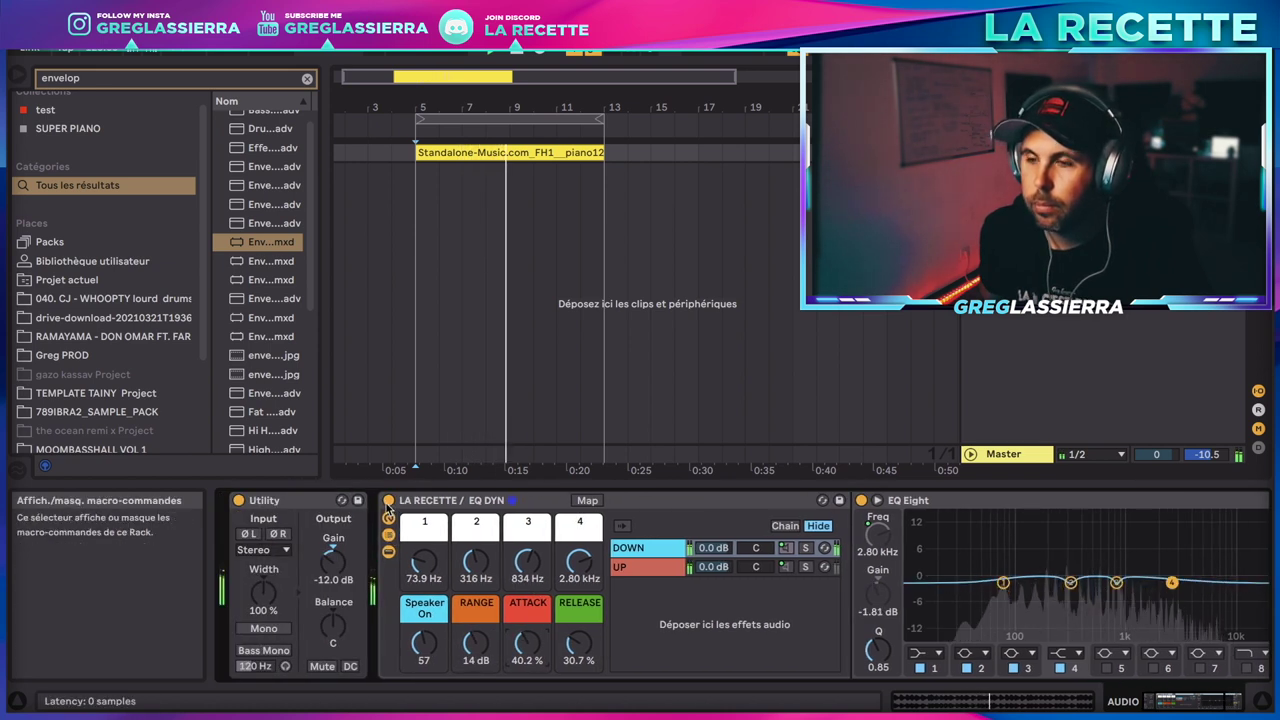
left_click(388, 501)
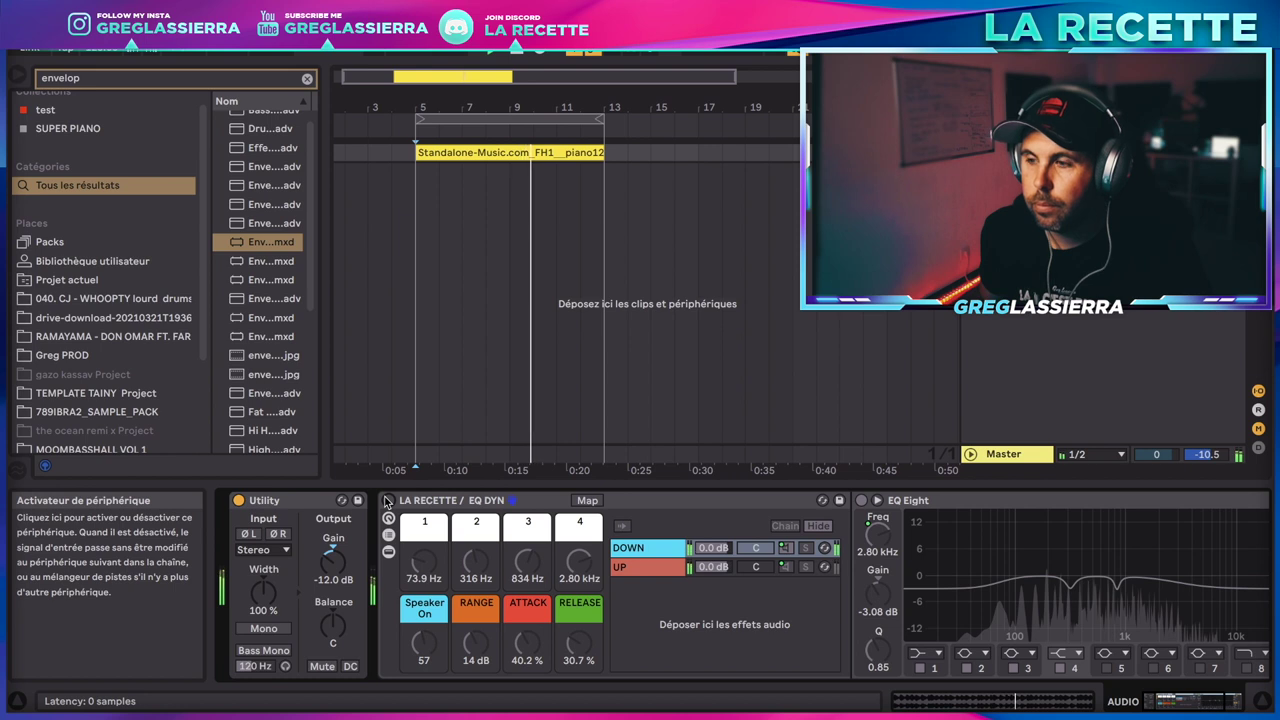
left_click(388, 501)
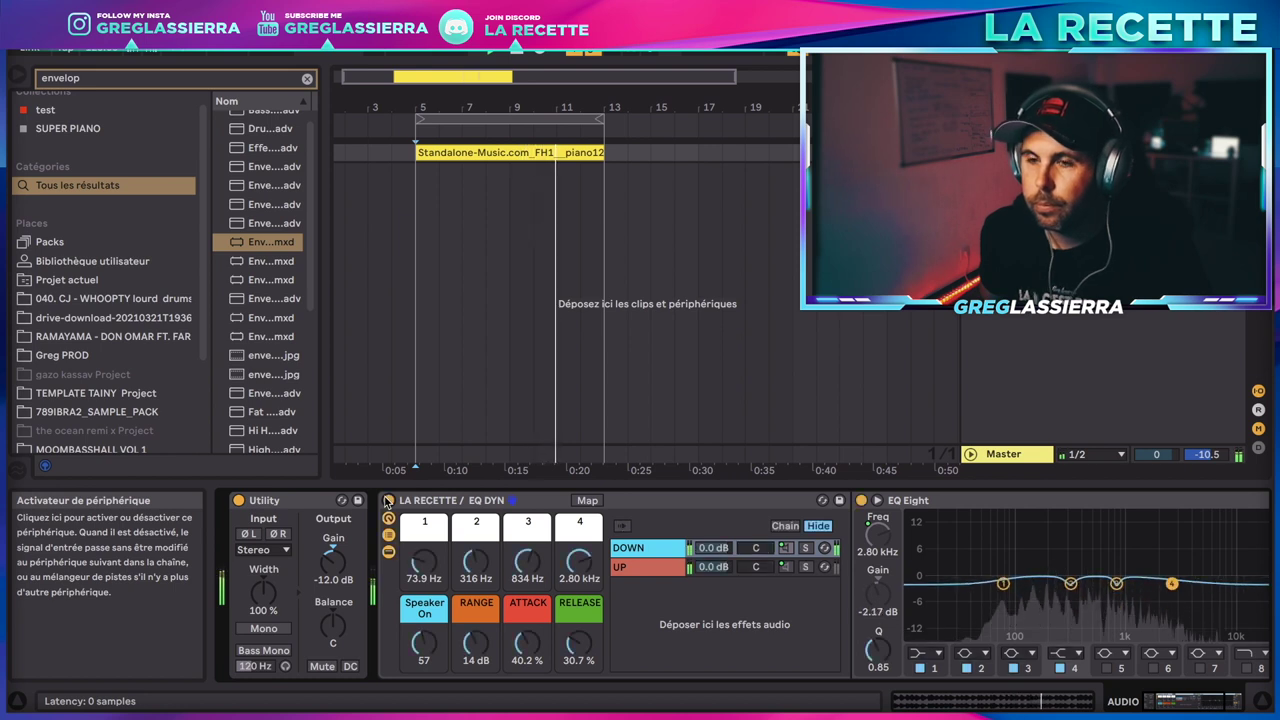